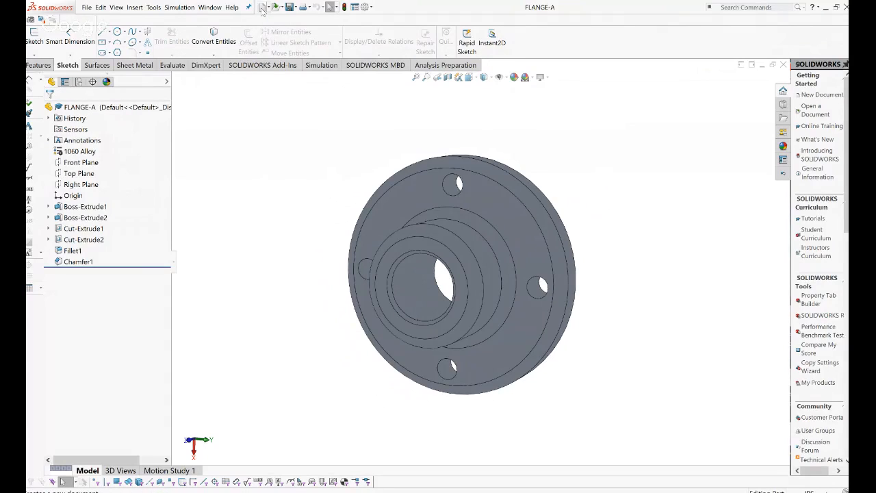
Create a new blank Part document from the New SOLIDWORKS Document dialog.
{"action": "left_click", "coordinate": [262, 8]}
{"action": "double_click", "coordinate": [155, 132]}
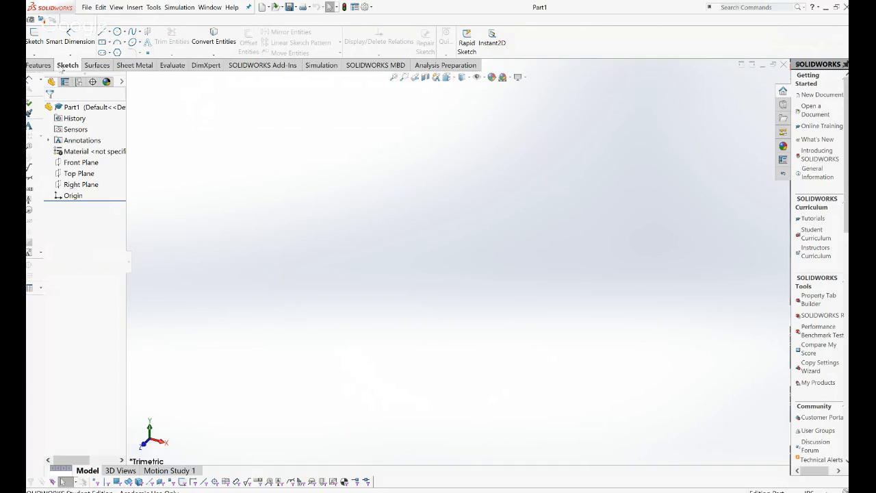
Open Sketch1 on the Front Plane with the Circle tool ready.
{"action": "left_click", "coordinate": [34, 38]}
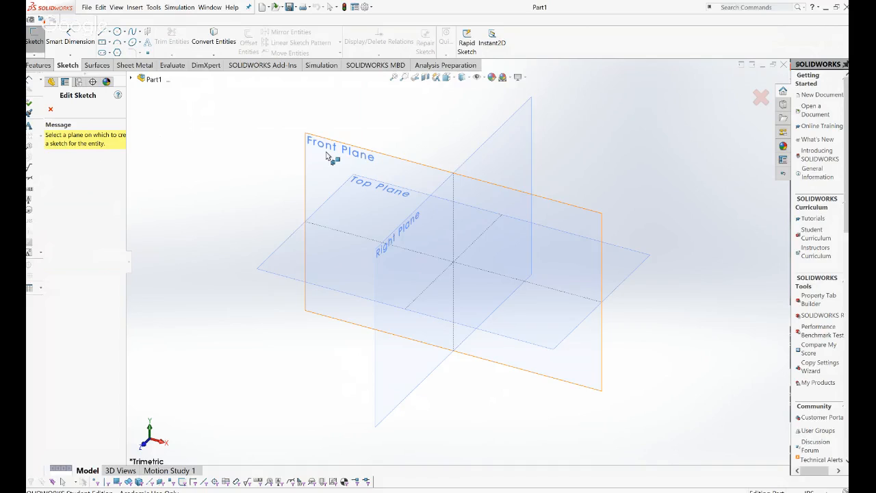
{"action": "left_click", "coordinate": [328, 156]}
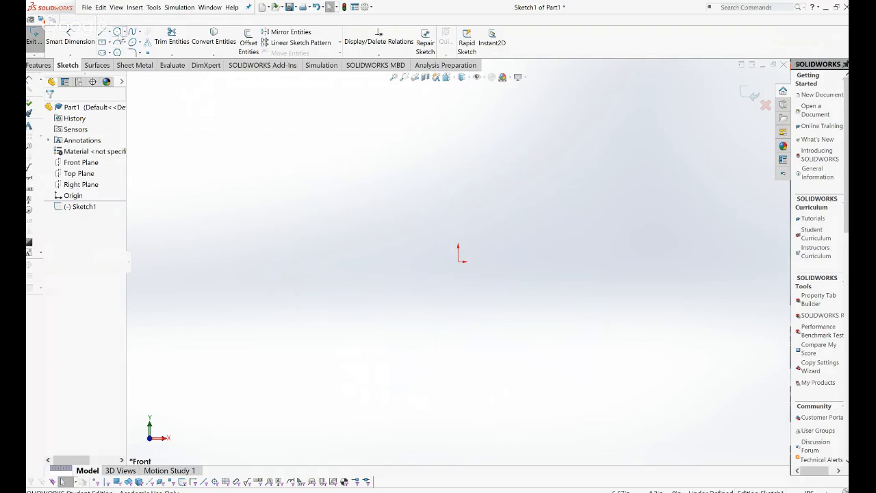
{"action": "left_click", "coordinate": [118, 32]}
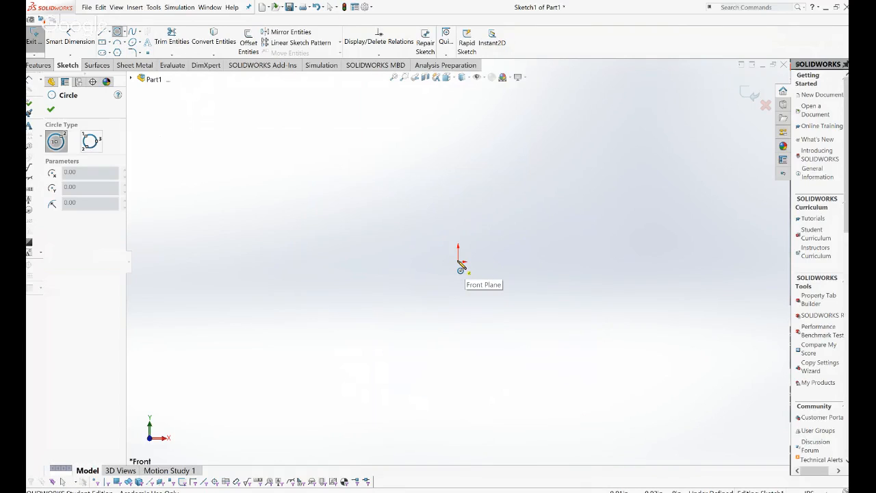
Draw a circle centred on the origin with a radius of about 3.13.
{"action": "left_click", "coordinate": [458, 261]}
{"action": "left_click", "coordinate": [365, 180]}
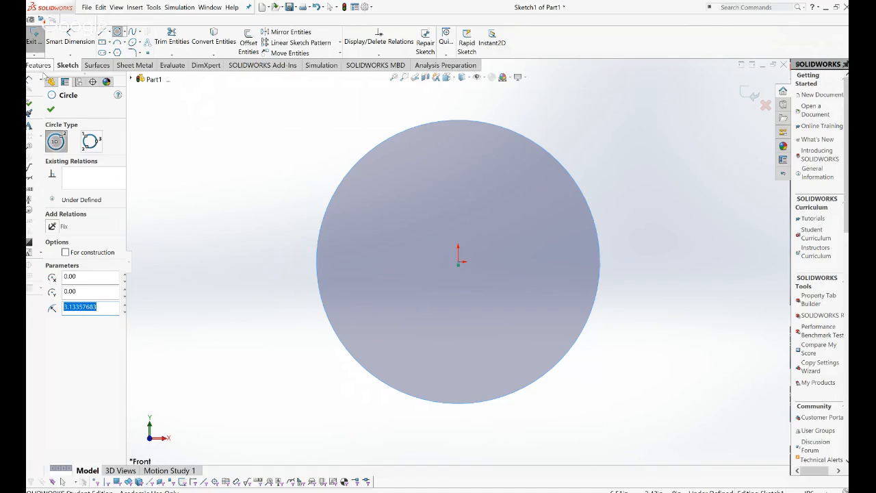
{"action": "left_click", "coordinate": [50, 108]}
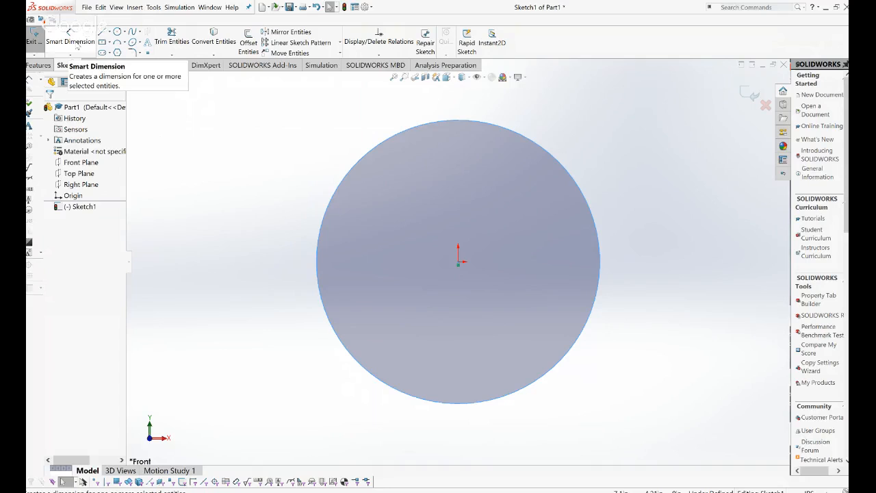
Place a diameter dimension left of the circle, leaving the unit system unchanged.
{"action": "left_click", "coordinate": [72, 40]}
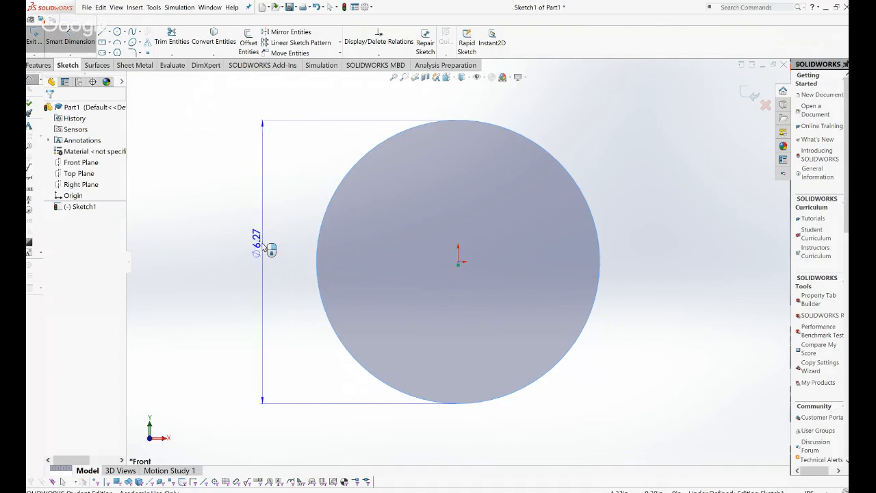
{"action": "key", "text": "Escape"}
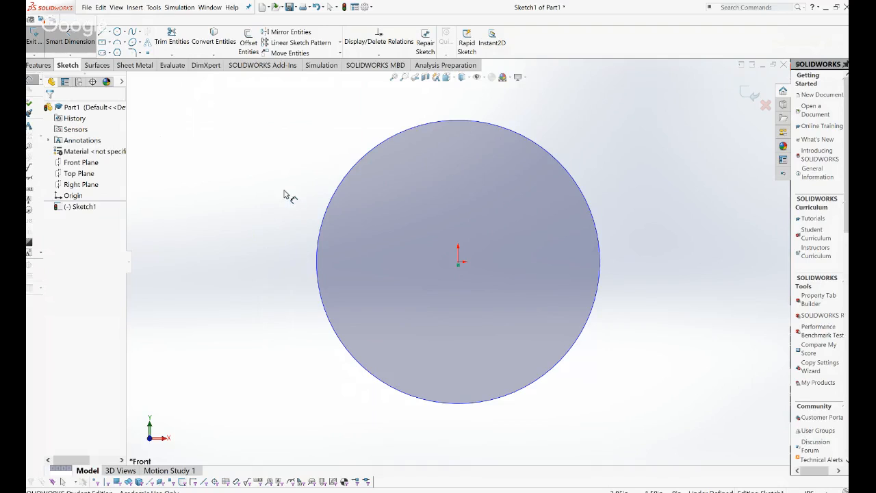
{"action": "left_click", "coordinate": [329, 214]}
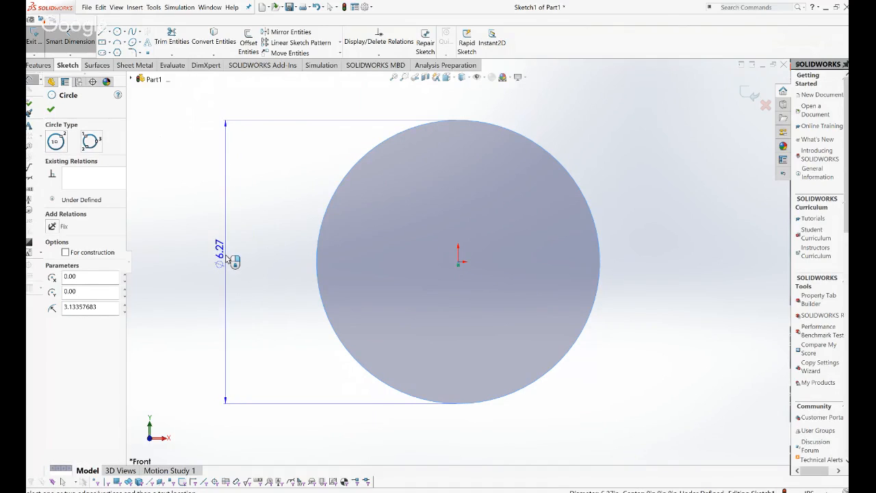
{"action": "left_click", "coordinate": [233, 257]}
{"action": "key", "text": "Escape"}
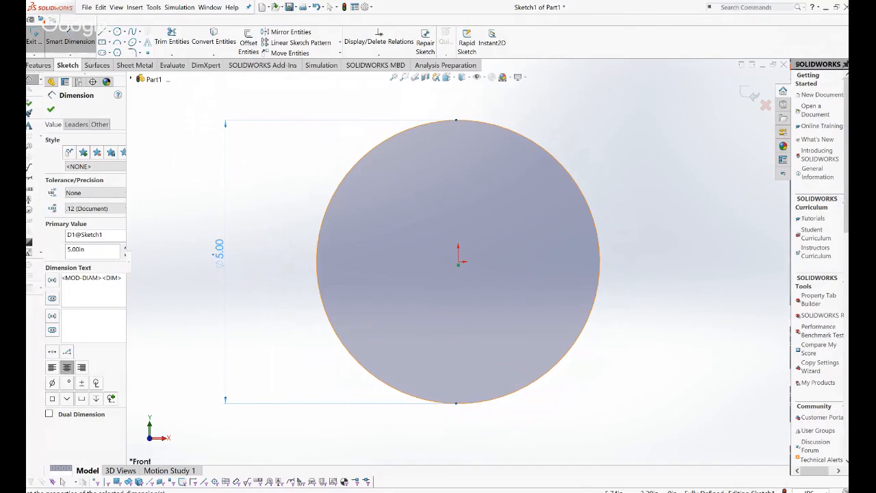
{"action": "left_click", "coordinate": [808, 491]}
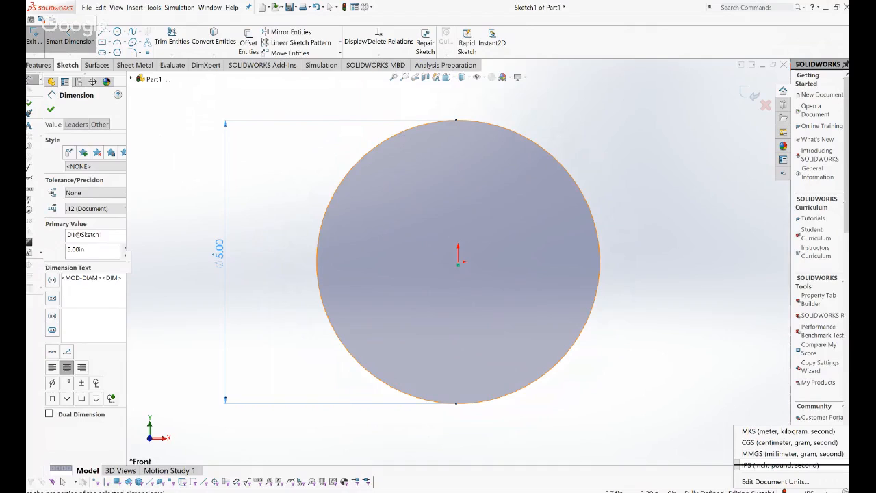
{"action": "left_click", "coordinate": [688, 391]}
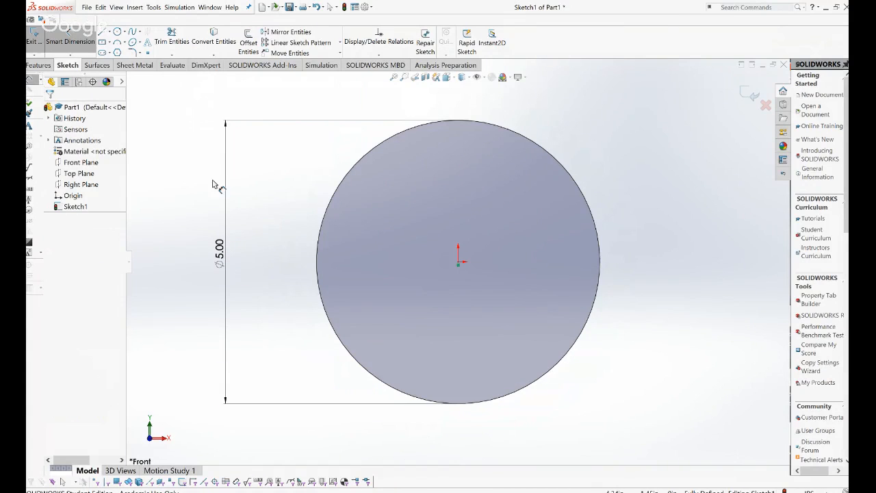
Set the circle's diameter to 5.00 in, correcting an interim 5.50 entry.
{"action": "left_click", "coordinate": [222, 248]}
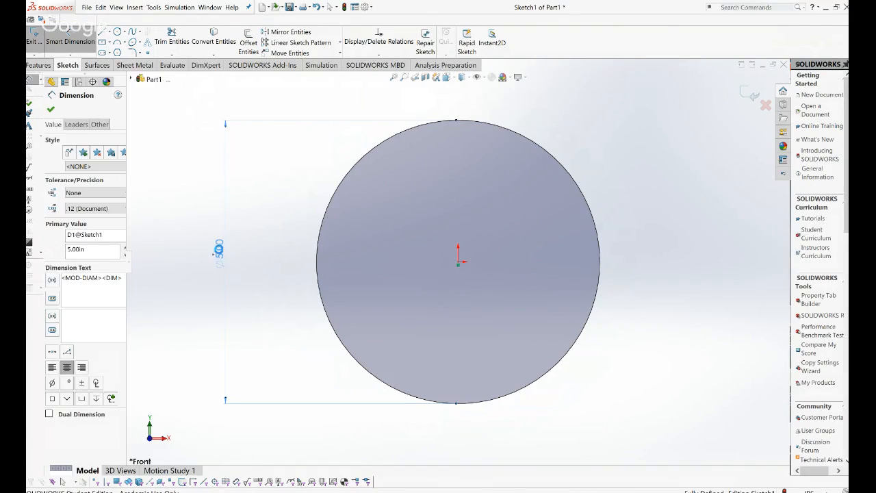
{"action": "double_click", "coordinate": [221, 249]}
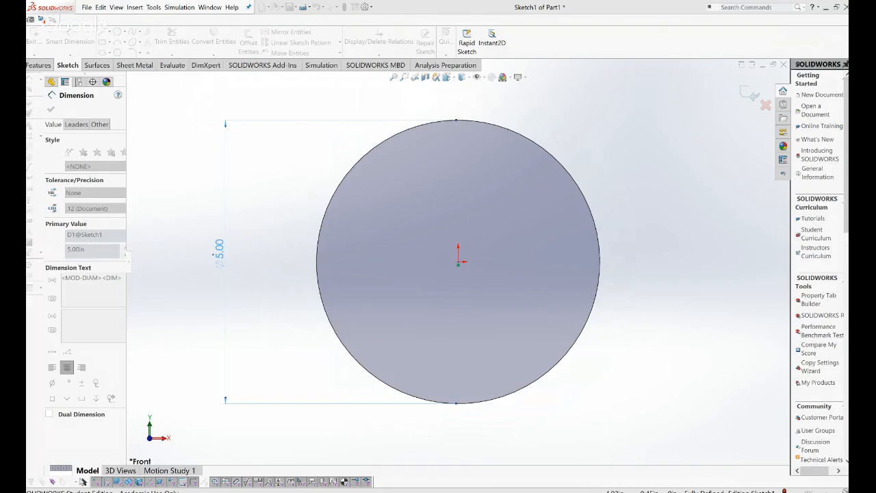
{"action": "type", "text": "5.5"}
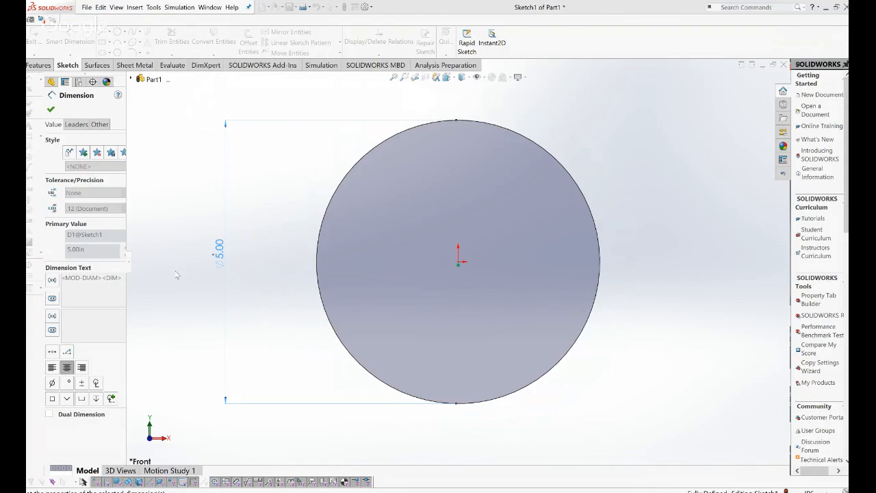
{"action": "left_click", "coordinate": [176, 276]}
{"action": "double_click", "coordinate": [220, 252]}
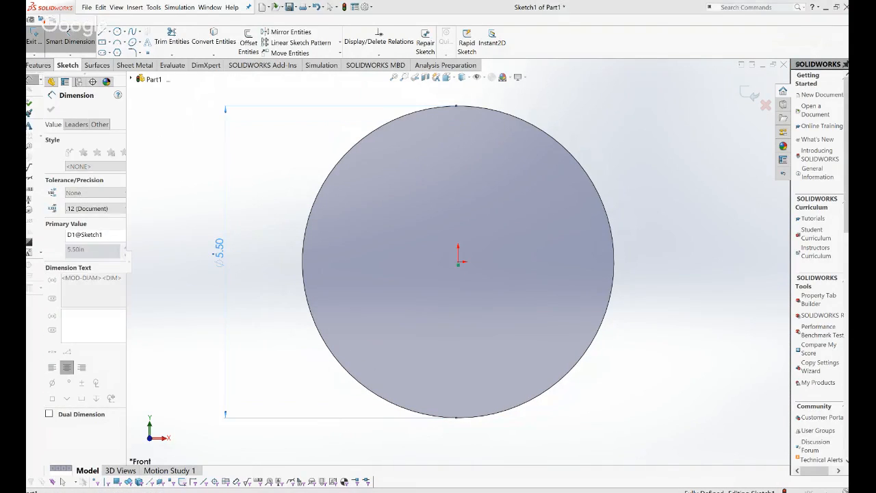
{"action": "type", "text": "5"}
{"action": "key", "text": "Return"}
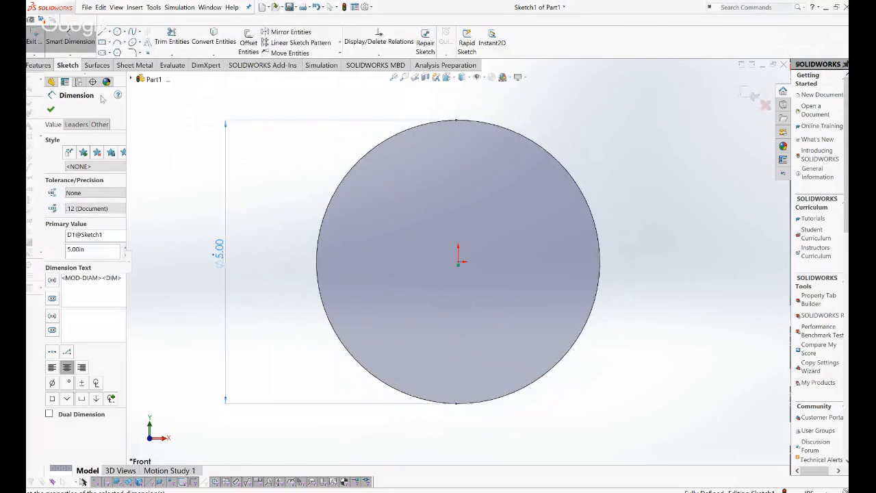
{"action": "left_click", "coordinate": [50, 109]}
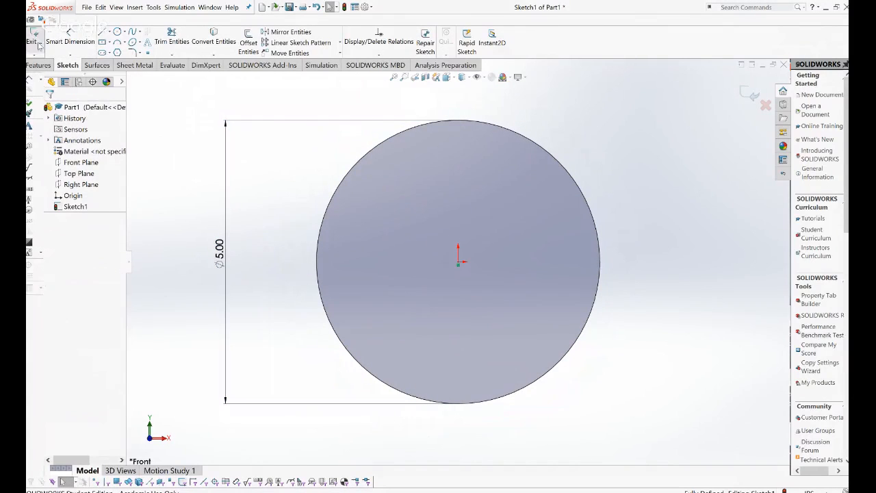
Extrude the 5.00 circle Blind to 1.00 in, creating Boss-Extrude1.
{"action": "left_click", "coordinate": [37, 66]}
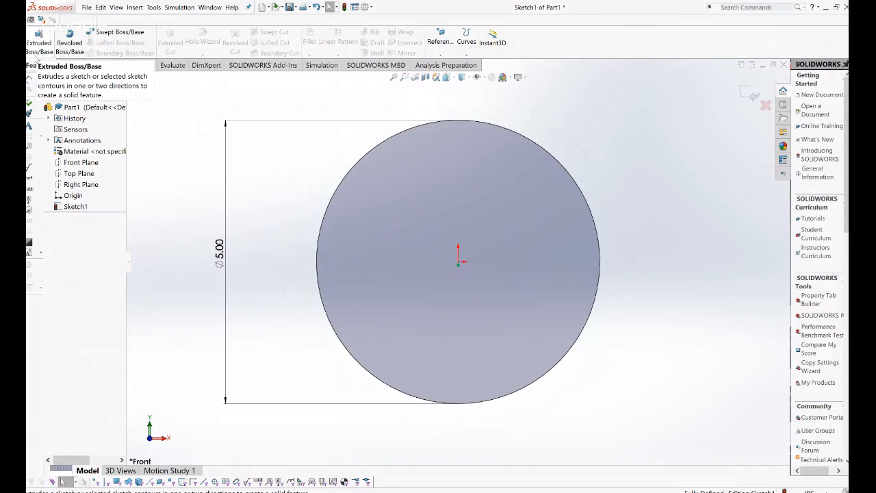
{"action": "left_click", "coordinate": [36, 45]}
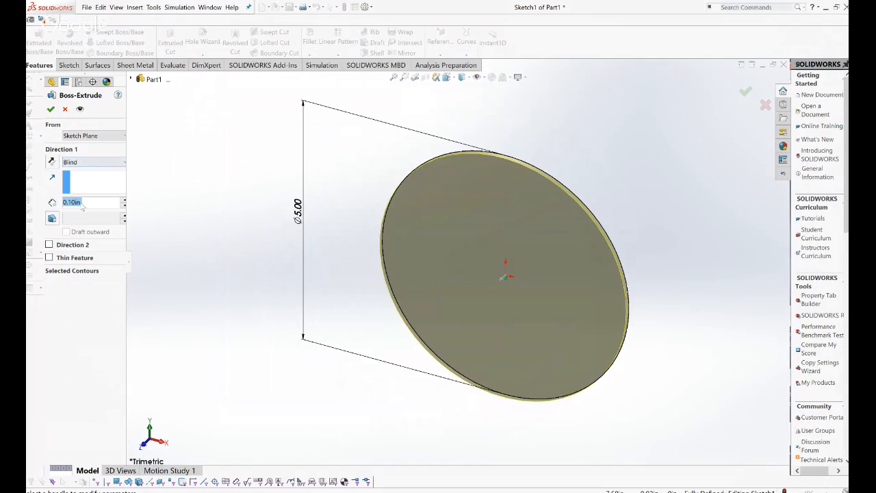
{"action": "type", "text": "1"}
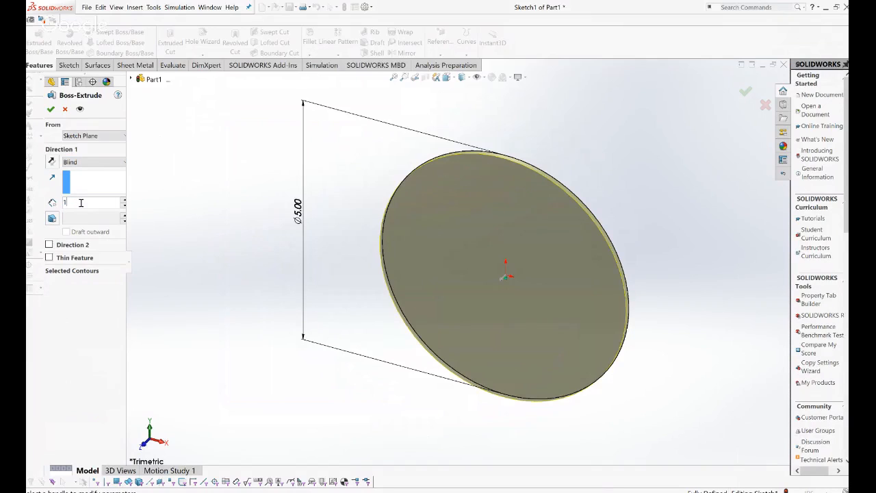
{"action": "key", "text": "Return"}
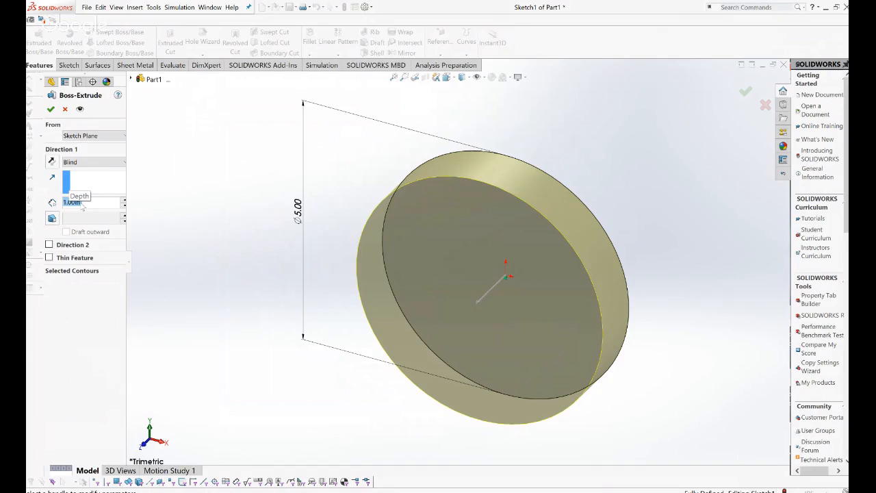
{"action": "left_click", "coordinate": [104, 168]}
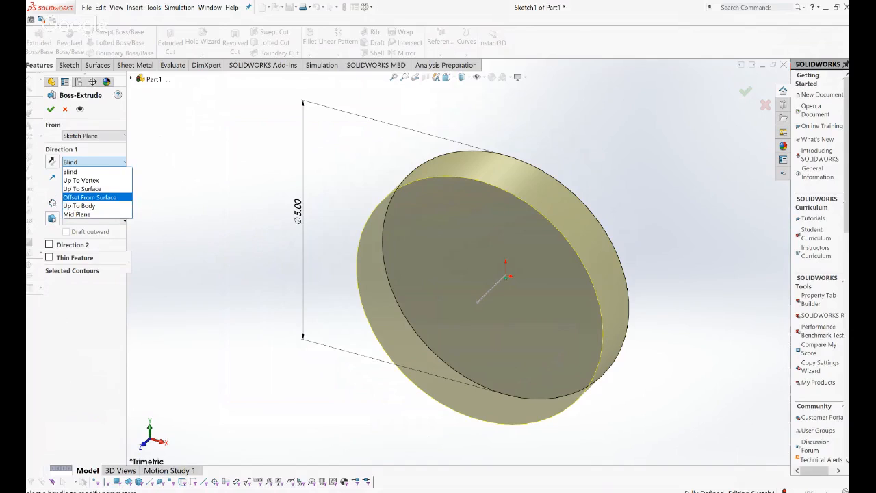
{"action": "left_click", "coordinate": [71, 171]}
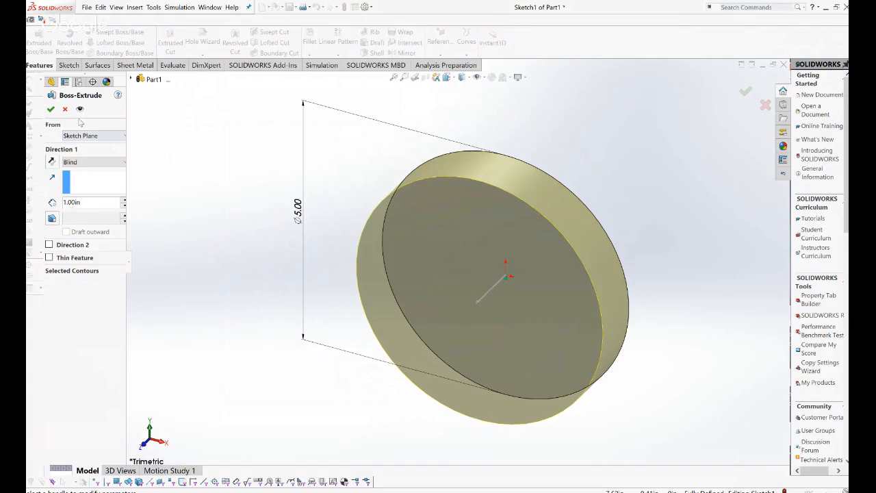
{"action": "left_click", "coordinate": [52, 110]}
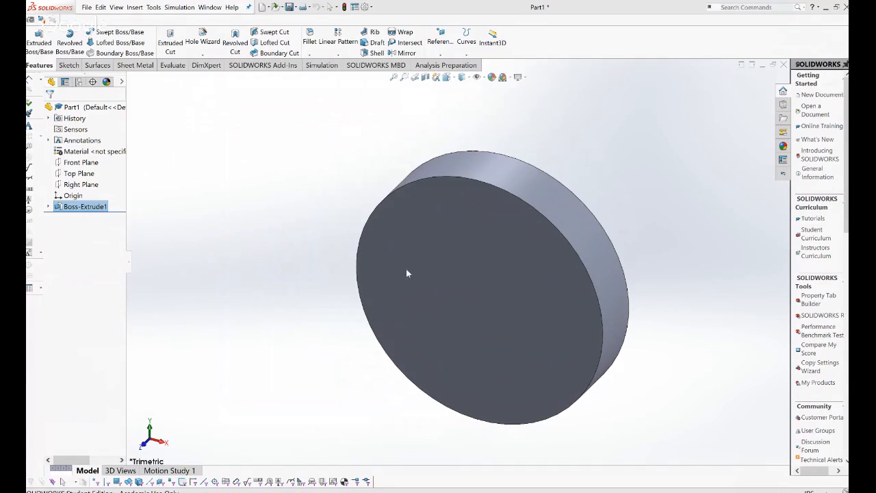
{"action": "key", "text": "space"}
Start Sketch2 on the disc's front face and draw an origin-centred circle, radius about 1.56.
{"action": "left_click", "coordinate": [383, 268]}
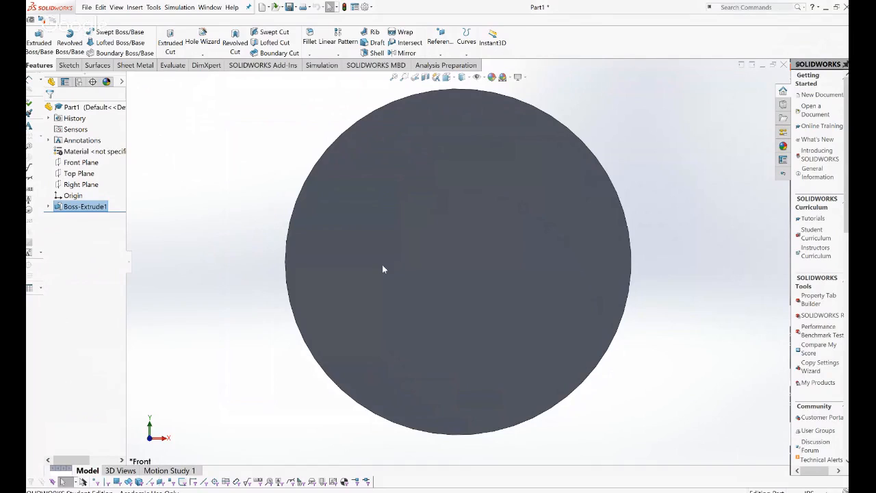
{"action": "left_click", "coordinate": [63, 67]}
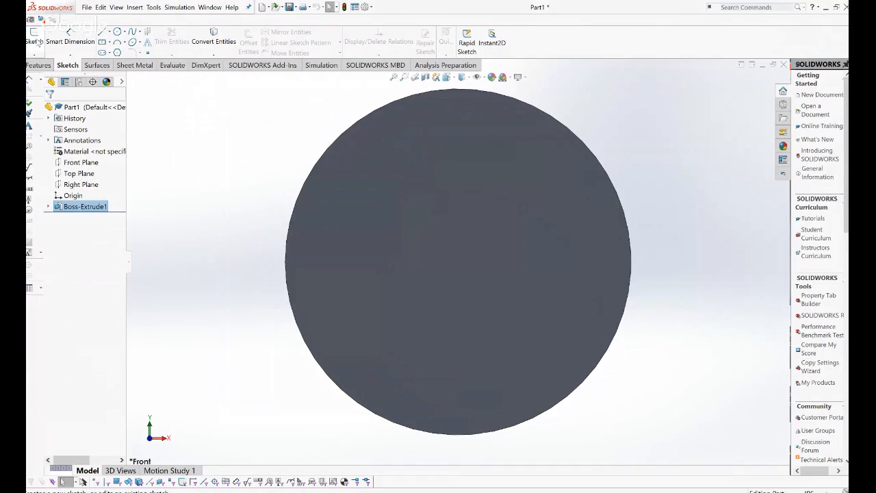
{"action": "left_click", "coordinate": [34, 35]}
{"action": "left_click", "coordinate": [446, 254]}
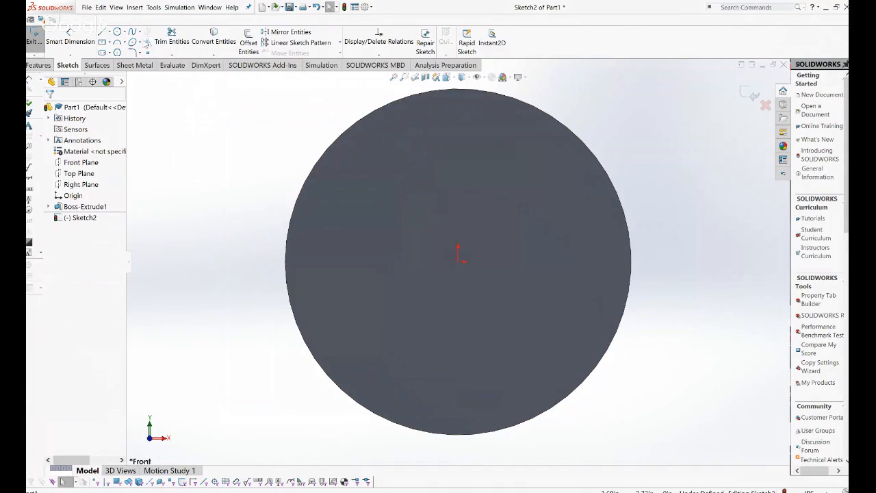
{"action": "left_click", "coordinate": [117, 32]}
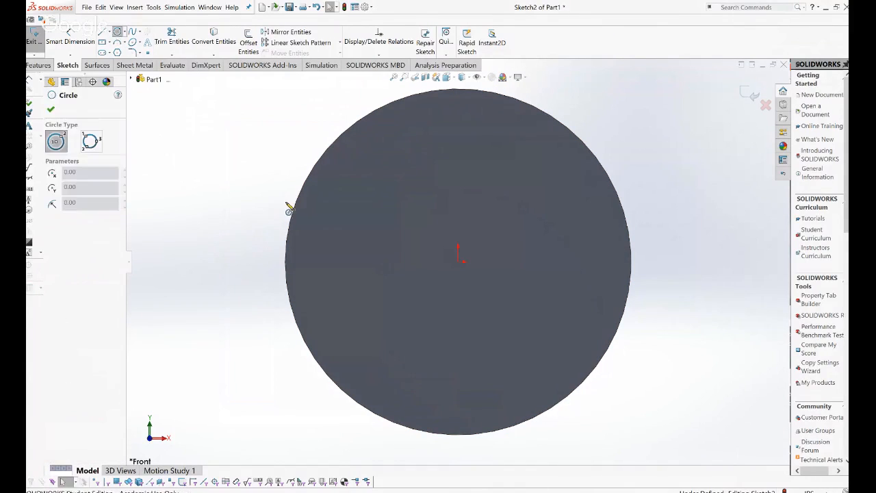
{"action": "left_click", "coordinate": [460, 262]}
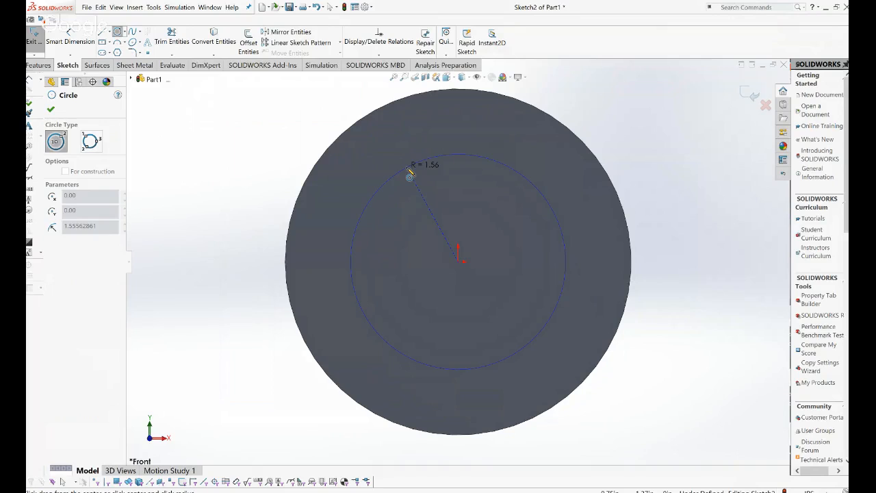
{"action": "left_click", "coordinate": [409, 171]}
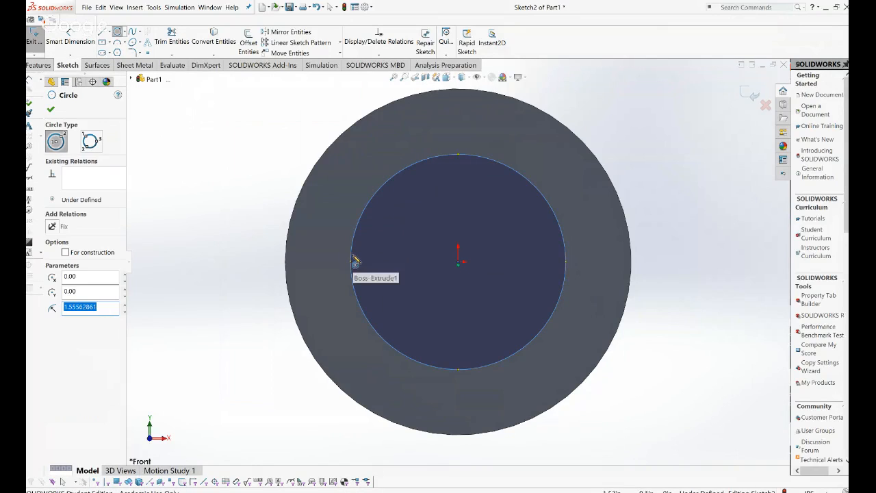
{"action": "key", "text": "Escape"}
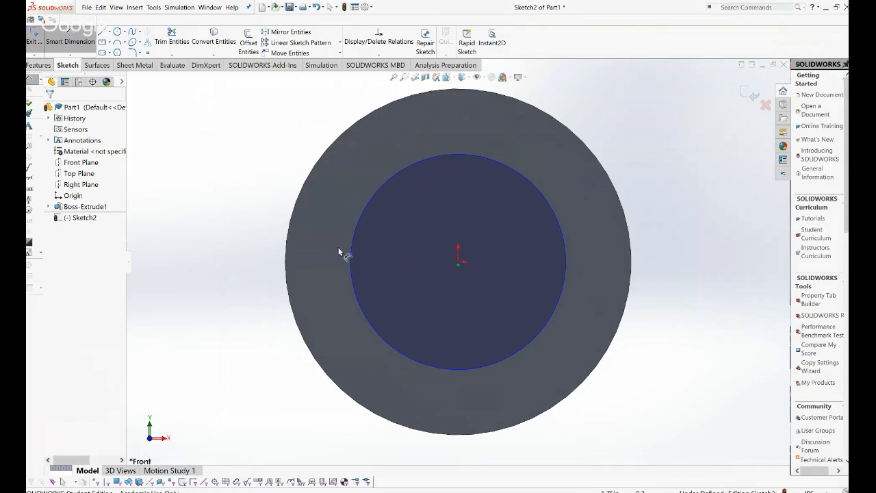
Dimension the hub circle's diameter to 3.00 in.
{"action": "left_click", "coordinate": [351, 264]}
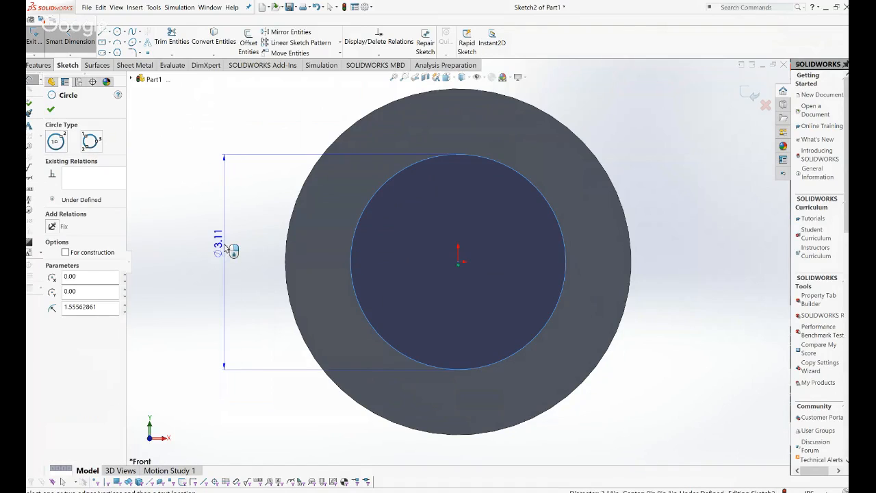
{"action": "left_click", "coordinate": [228, 248]}
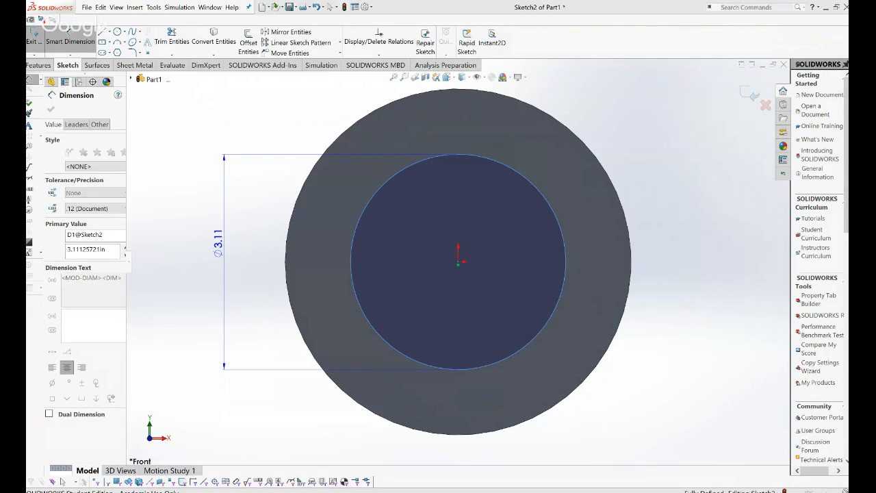
{"action": "type", "text": "3"}
{"action": "key", "text": "Return"}
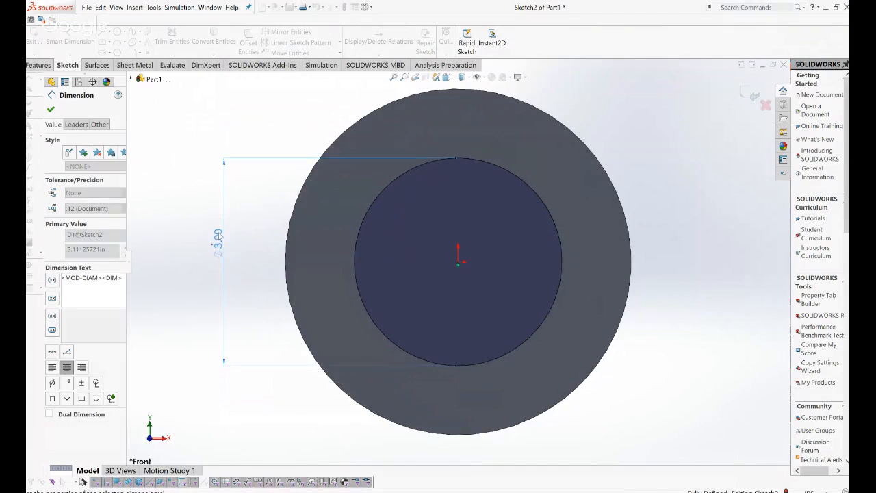
{"action": "left_click", "coordinate": [52, 109]}
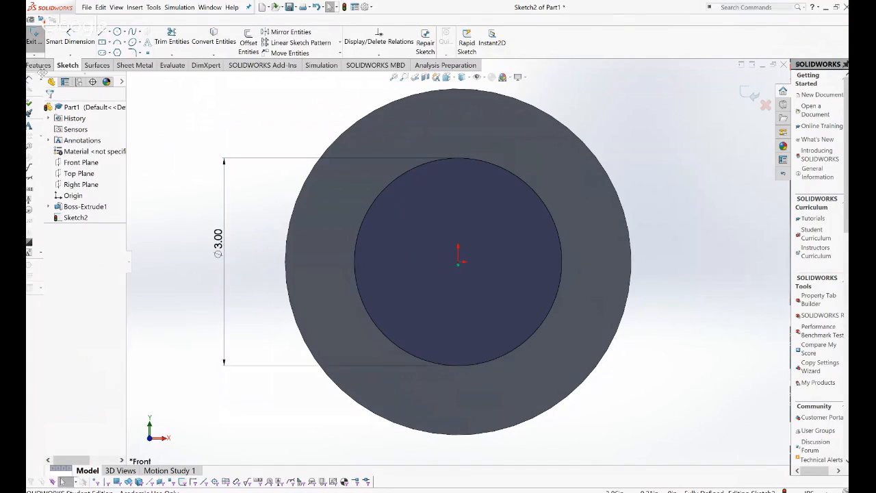
{"action": "left_click", "coordinate": [38, 65]}
Extrude Sketch2 Blind 3.00 in, merged with the disc, as Boss-Extrude2.
{"action": "left_click", "coordinate": [39, 41]}
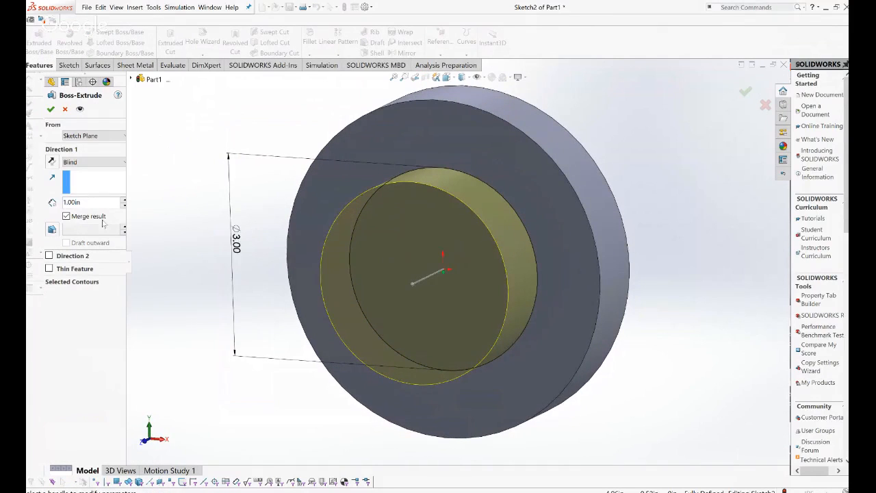
{"action": "double_click", "coordinate": [89, 202]}
{"action": "type", "text": "3"}
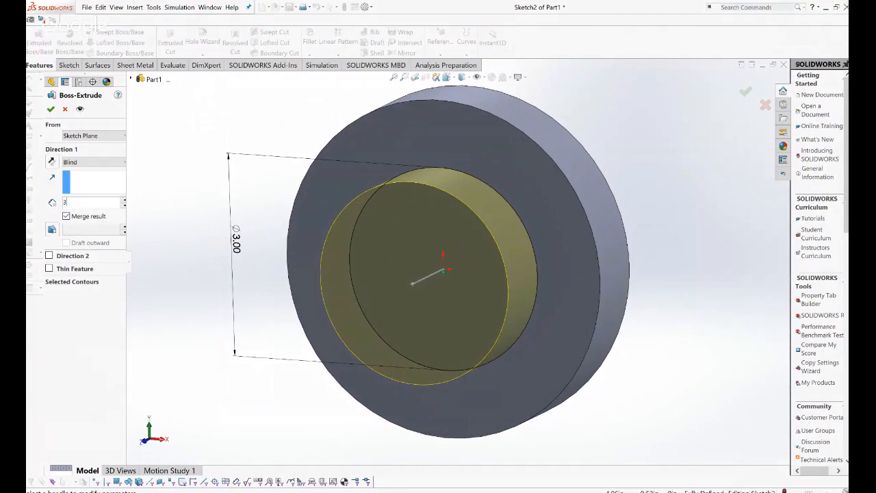
{"action": "key", "text": "Return"}
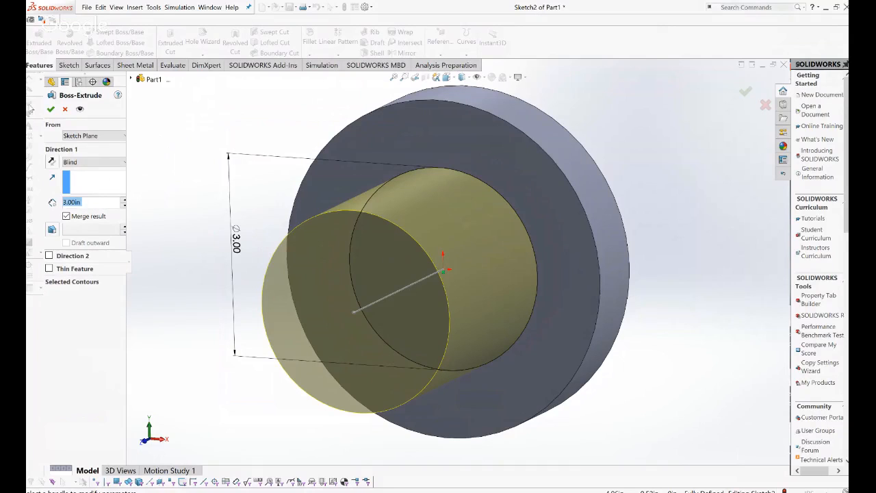
{"action": "left_click", "coordinate": [50, 109]}
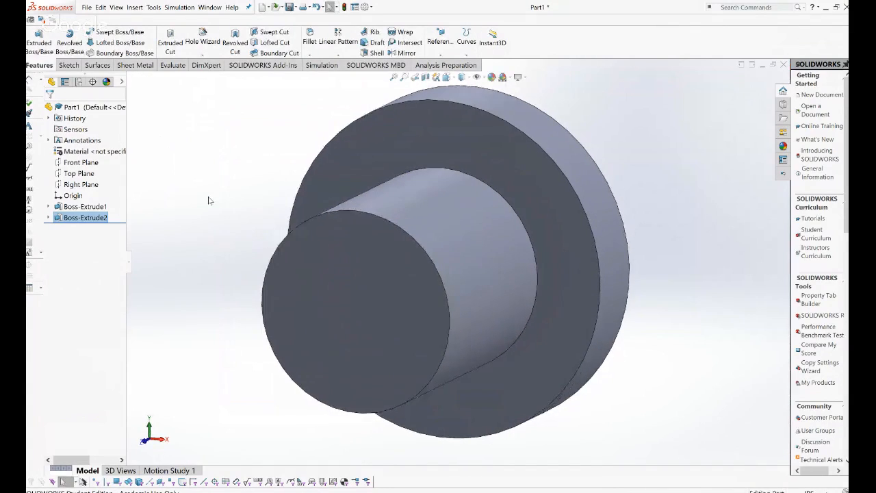
Start Sketch3 on the hub's end face and draw an origin-centred circle, radius about 0.87.
{"action": "key", "text": "space"}
{"action": "left_click", "coordinate": [375, 261]}
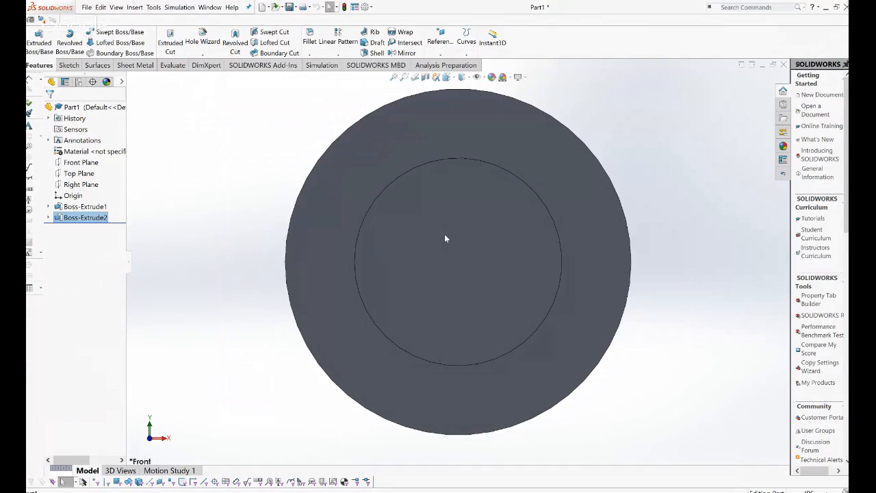
{"action": "left_click", "coordinate": [445, 238]}
{"action": "left_click", "coordinate": [68, 65]}
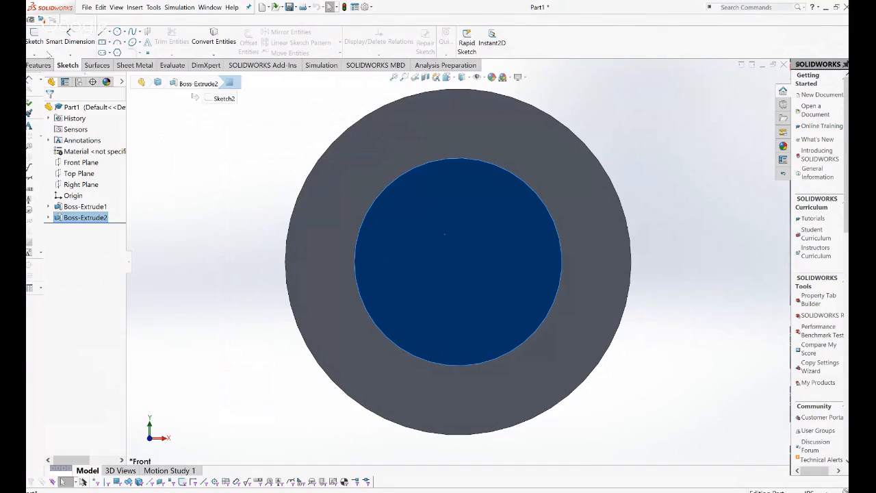
{"action": "left_click", "coordinate": [34, 37]}
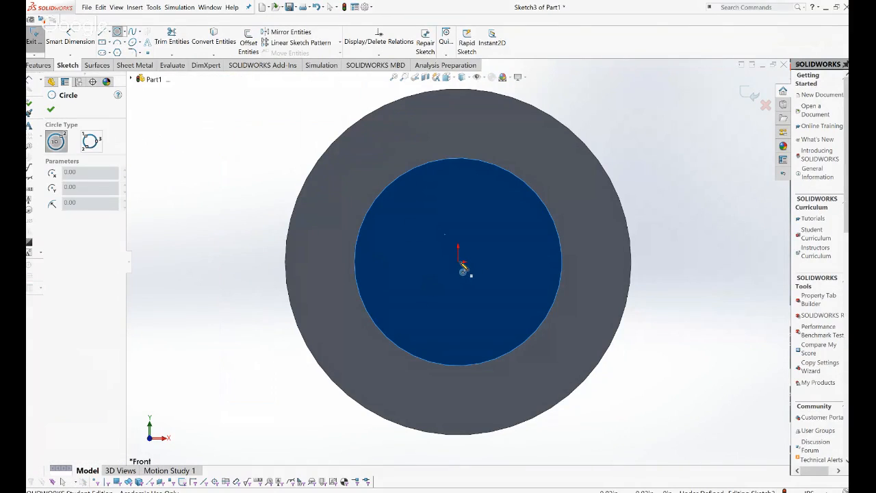
{"action": "left_click", "coordinate": [459, 261]}
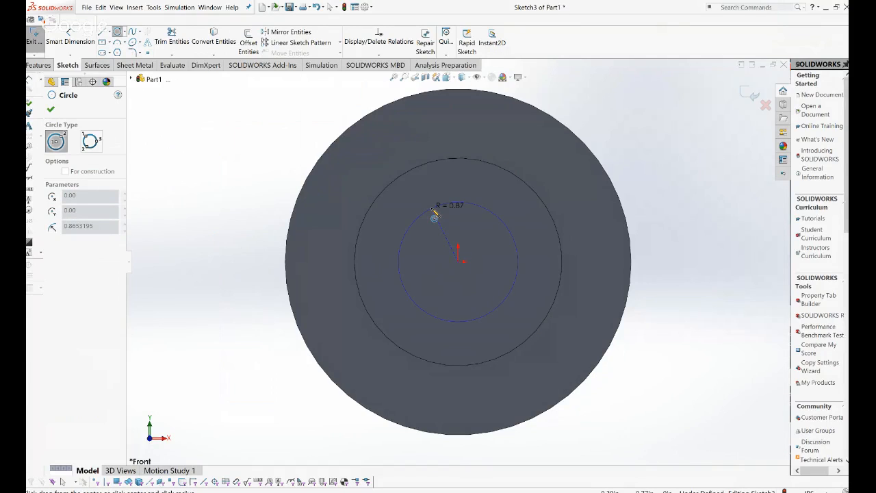
{"action": "left_click", "coordinate": [434, 215]}
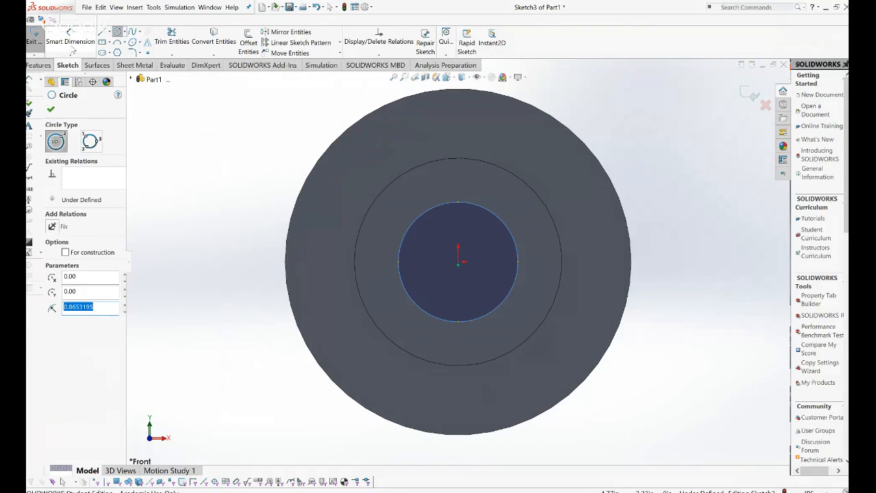
Dimension the bore circle's diameter to 1.75 in.
{"action": "left_click", "coordinate": [71, 46]}
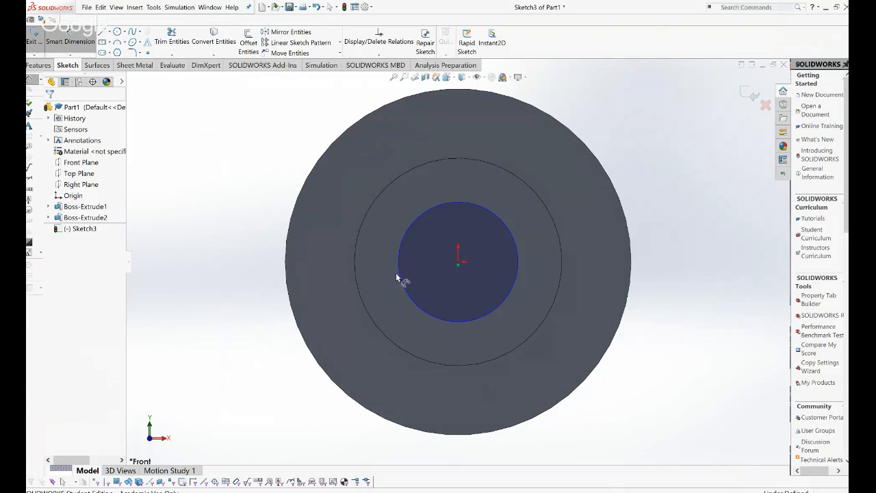
{"action": "left_click", "coordinate": [401, 277]}
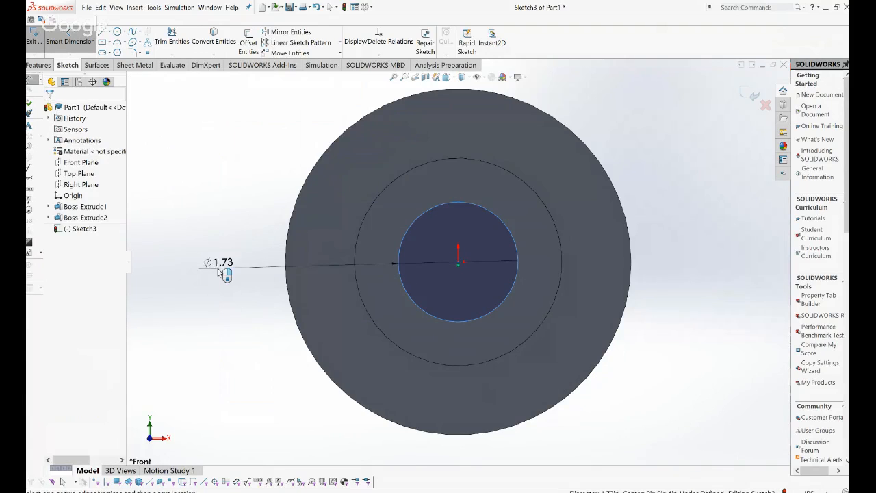
{"action": "left_click", "coordinate": [216, 264]}
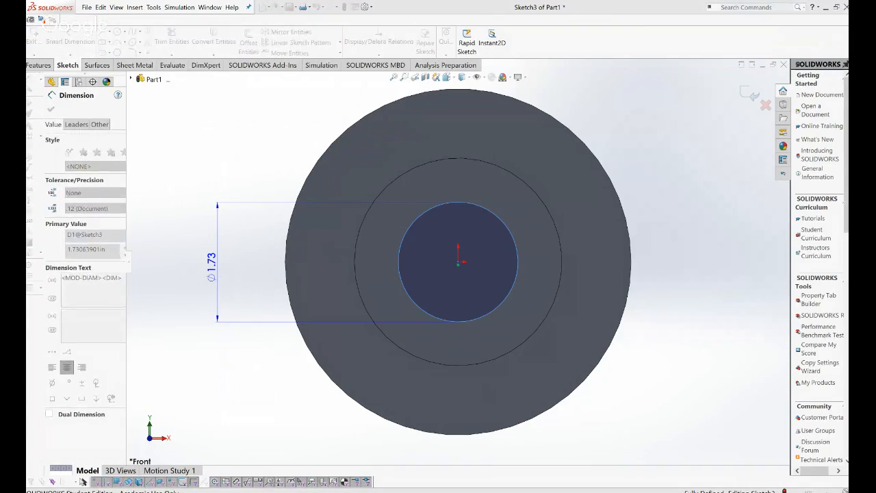
{"action": "type", "text": "1.75"}
{"action": "key", "text": "Return"}
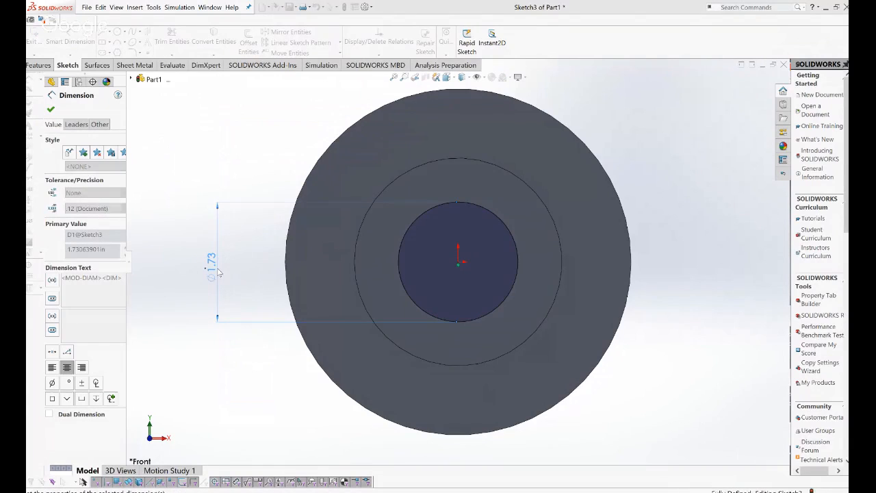
{"action": "key", "text": "Escape"}
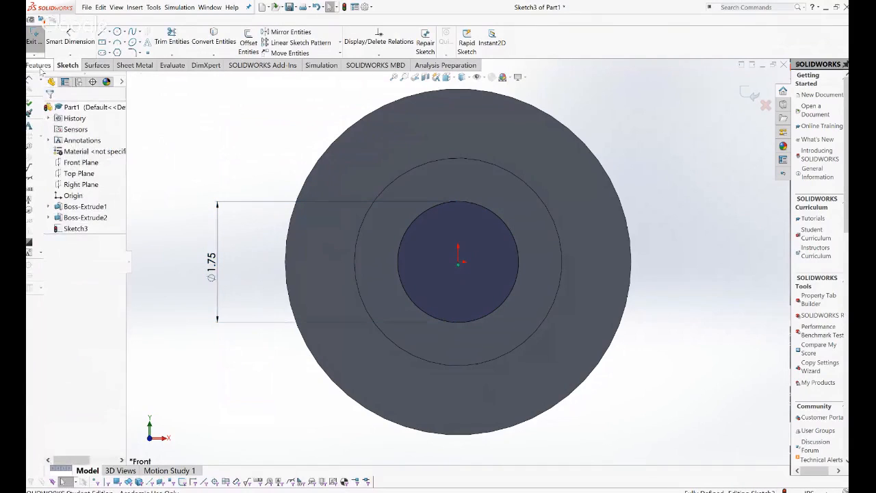
{"action": "left_click", "coordinate": [38, 65]}
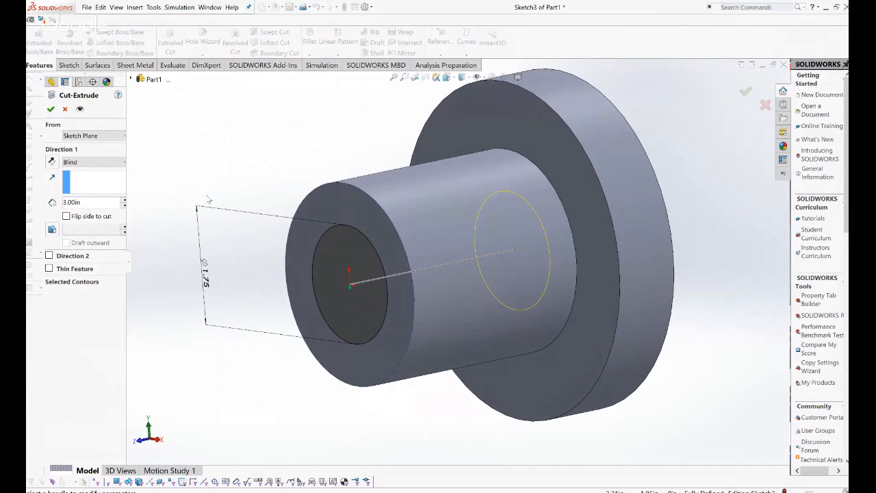
Set the cut to Through All and accept Cut-Extrude1, orbiting to inspect the bore.
{"action": "left_click", "coordinate": [111, 167]}
{"action": "left_click", "coordinate": [78, 180]}
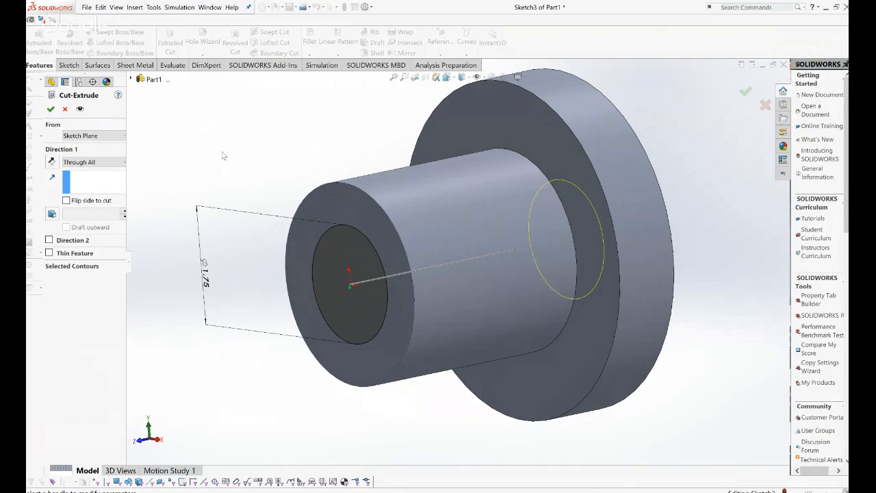
{"action": "middle_click_drag", "start_coordinate": [224, 155], "coordinate": [191, 146]}
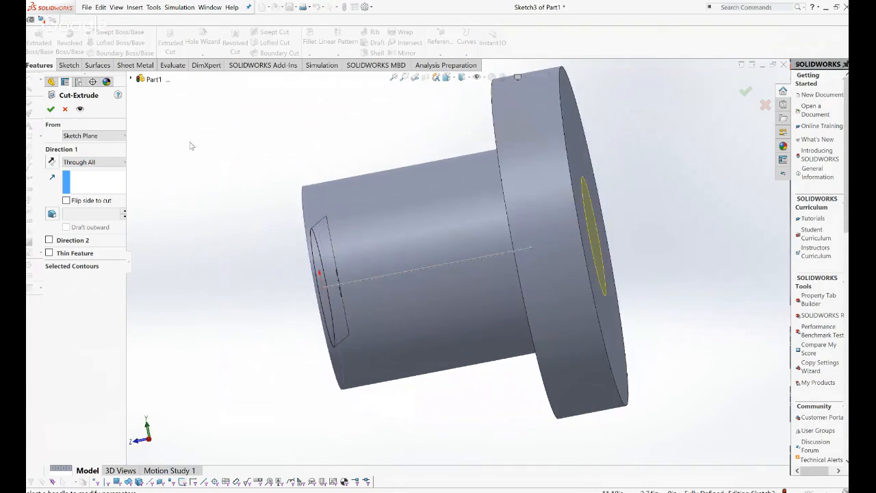
{"action": "left_click", "coordinate": [50, 110]}
{"action": "middle_click_drag", "start_coordinate": [239, 186], "coordinate": [337, 195]}
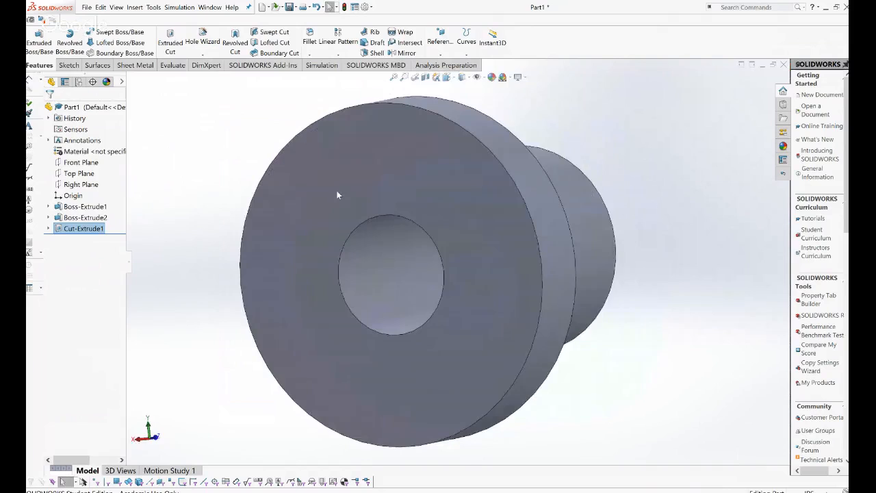
{"action": "key", "text": "space"}
Open a new sketch on the flange's front face in Front view.
{"action": "left_click", "coordinate": [400, 249]}
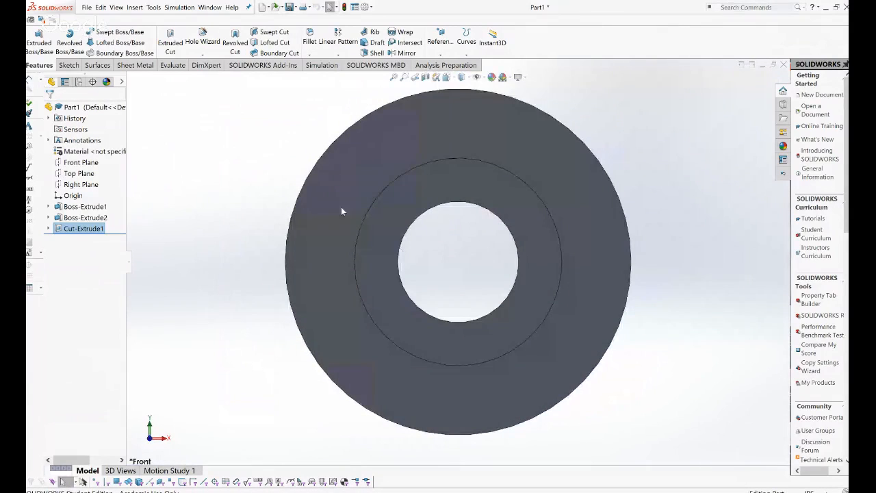
{"action": "left_click", "coordinate": [68, 66]}
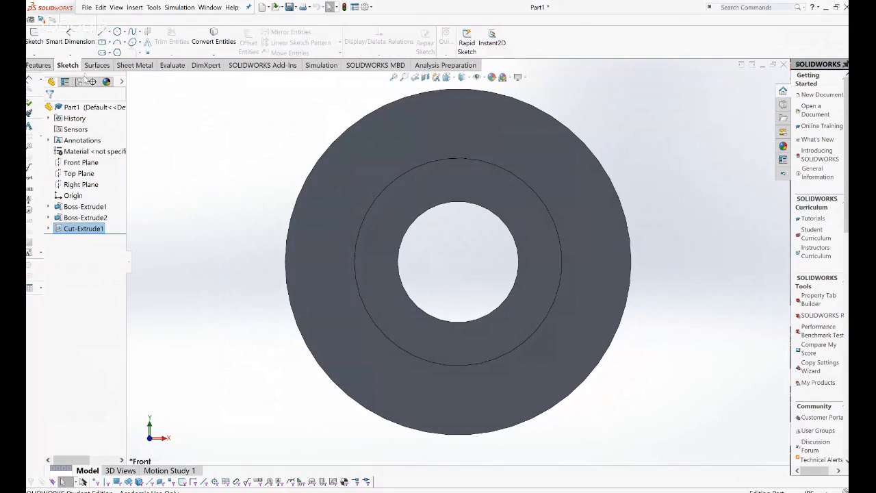
{"action": "left_click", "coordinate": [34, 36]}
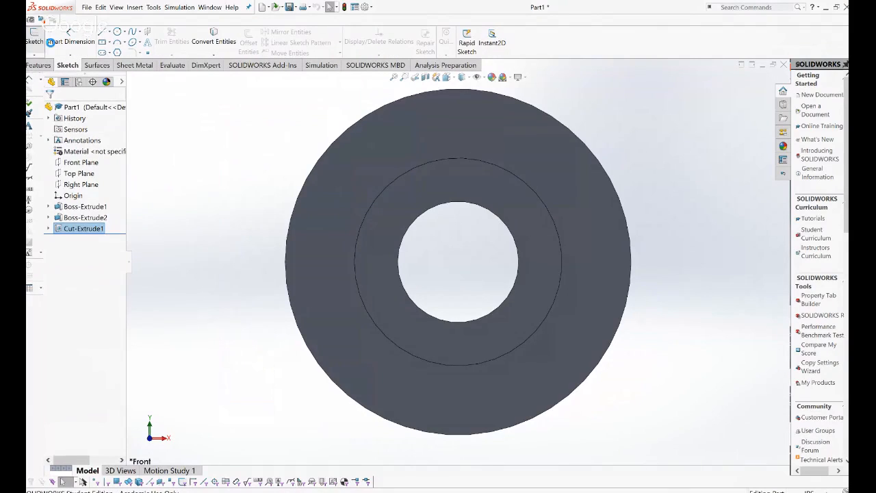
{"action": "left_click", "coordinate": [400, 128]}
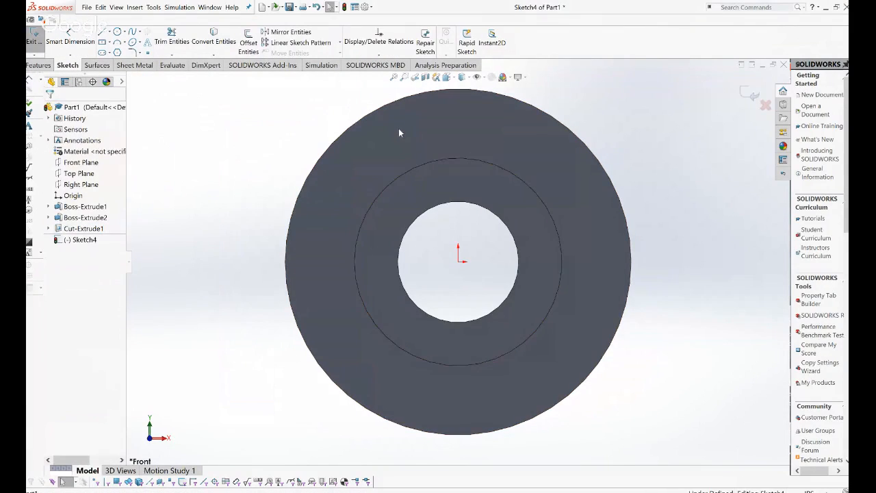
Draw vertical and horizontal centerlines crossing at the origin.
{"action": "left_click", "coordinate": [108, 31]}
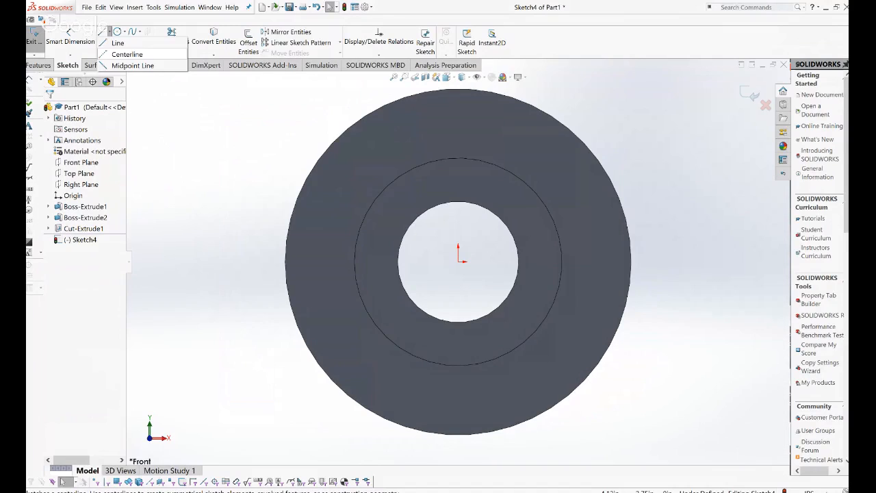
{"action": "left_click", "coordinate": [126, 54]}
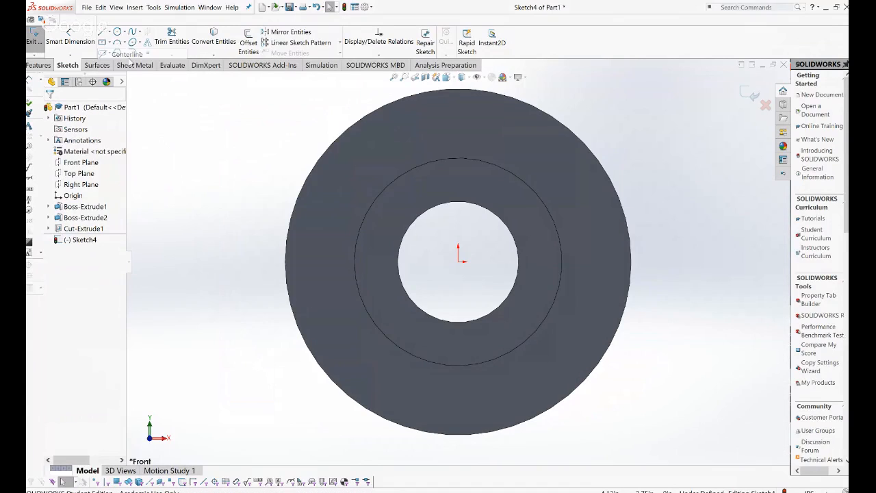
{"action": "scroll", "coordinate": [460, 259], "scroll_direction": "up", "scroll_amount": 2}
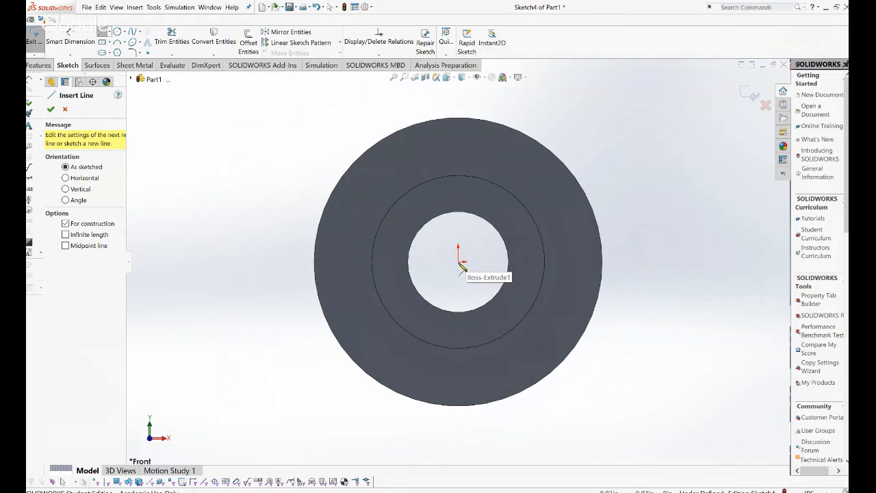
{"action": "left_click", "coordinate": [459, 92]}
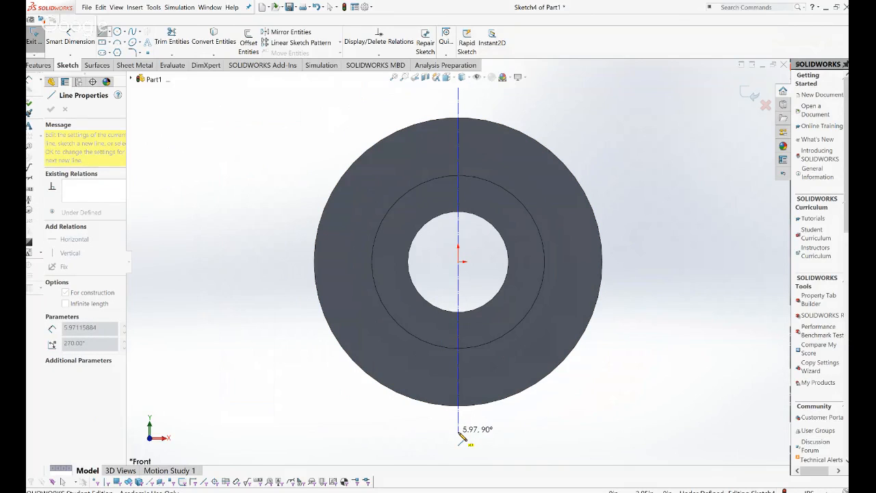
{"action": "left_click", "coordinate": [459, 433]}
{"action": "key", "text": "Escape"}
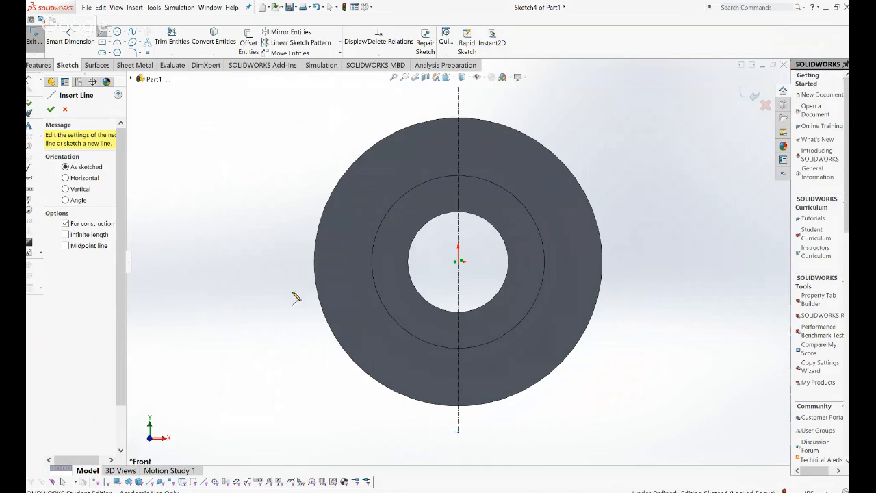
{"action": "left_click", "coordinate": [247, 262]}
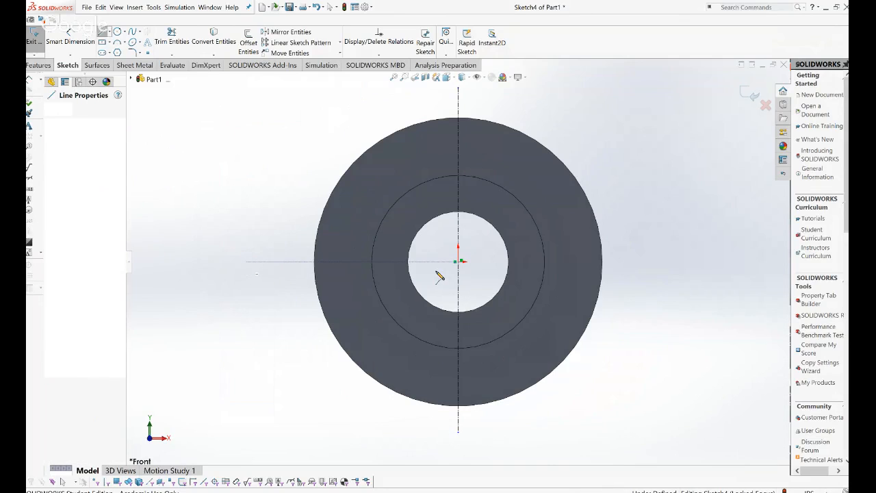
{"action": "left_click", "coordinate": [669, 263]}
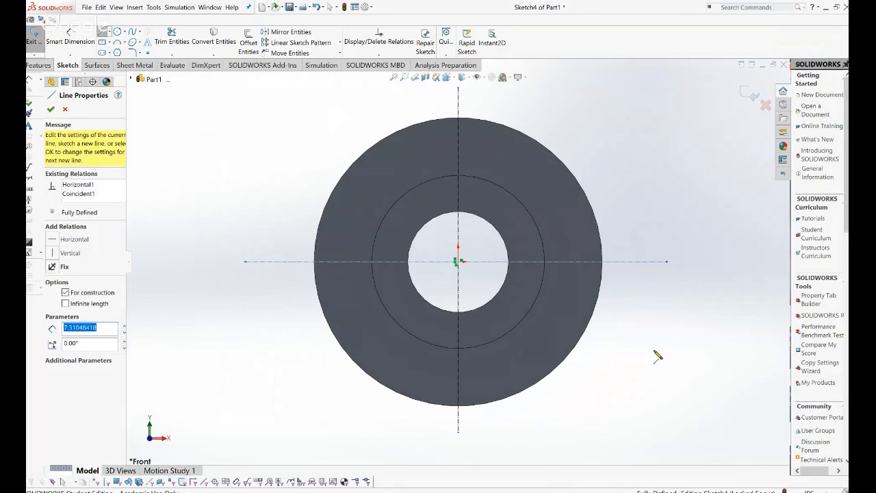
{"action": "key", "text": "Escape"}
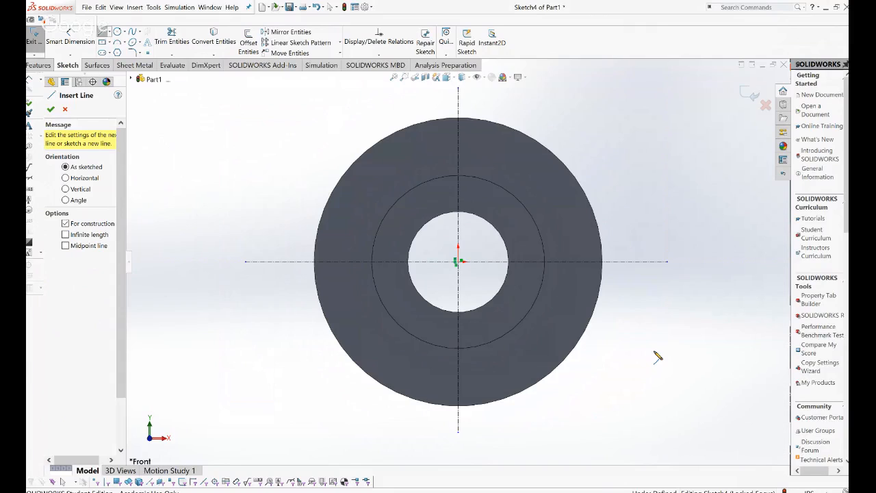
{"action": "key", "text": "s"}
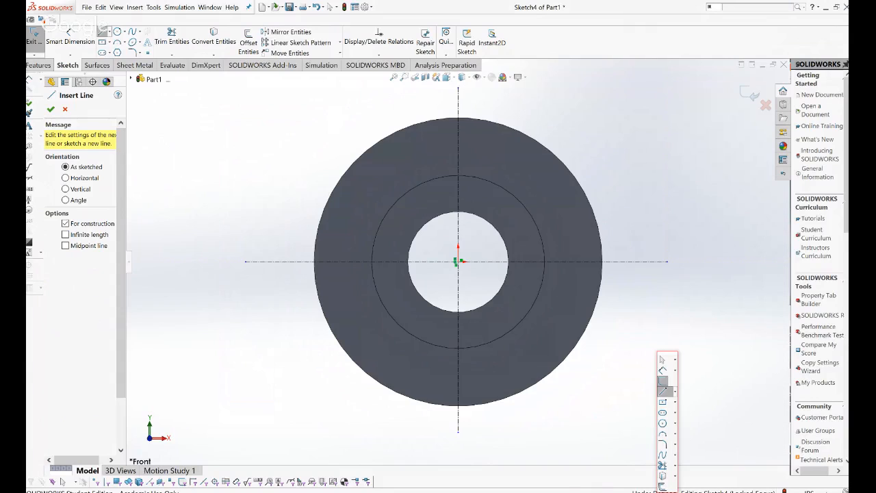
{"action": "left_click", "coordinate": [664, 359]}
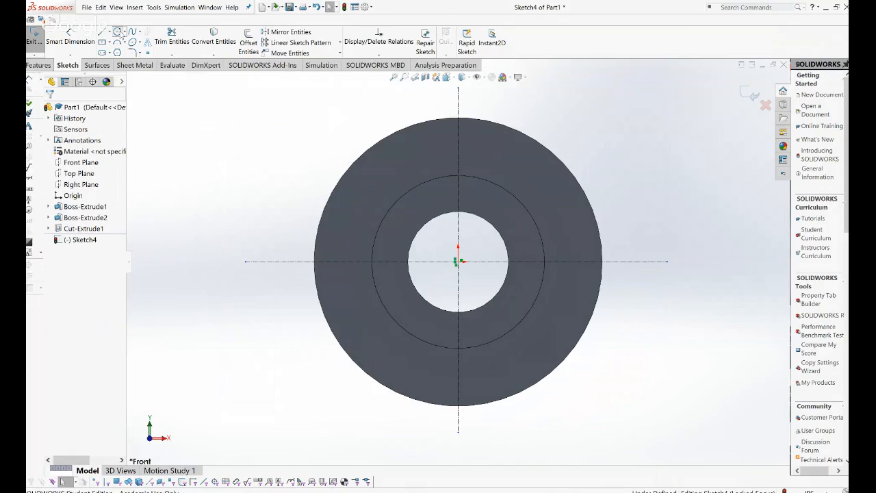
Draw a small circle on the vertical centerline near the top of the flange face.
{"action": "left_click", "coordinate": [118, 32]}
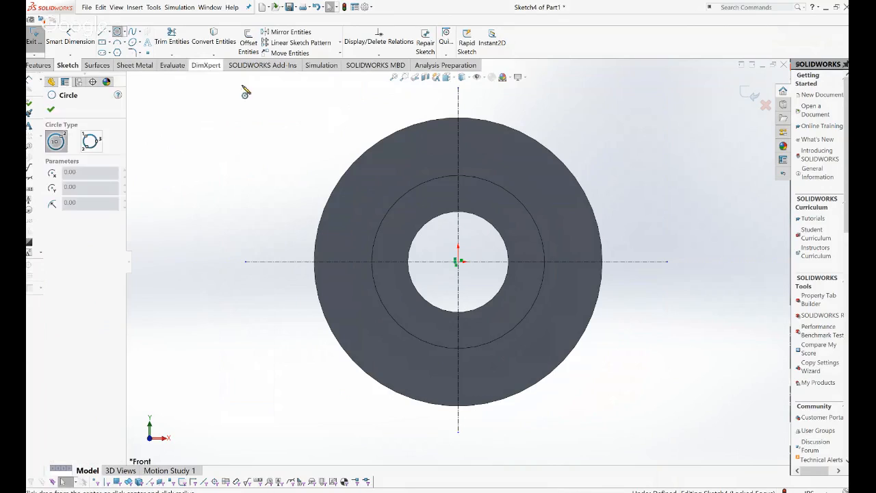
{"action": "left_click", "coordinate": [458, 135]}
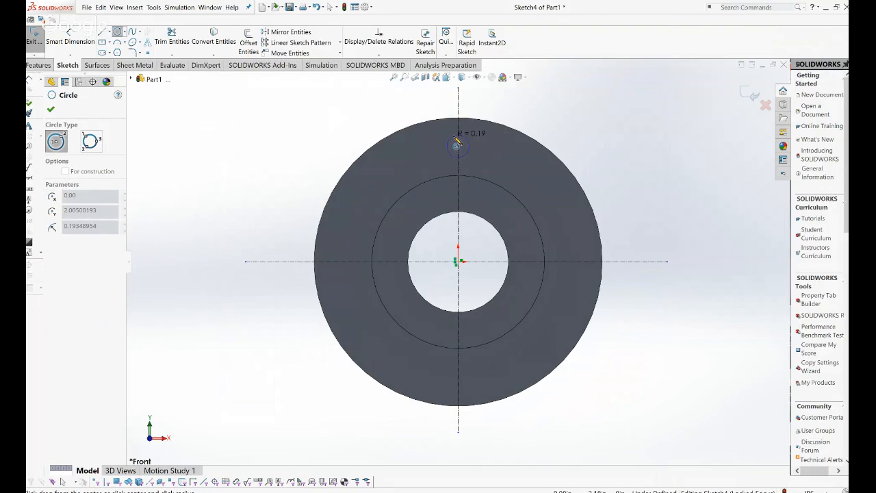
{"action": "left_click", "coordinate": [457, 141]}
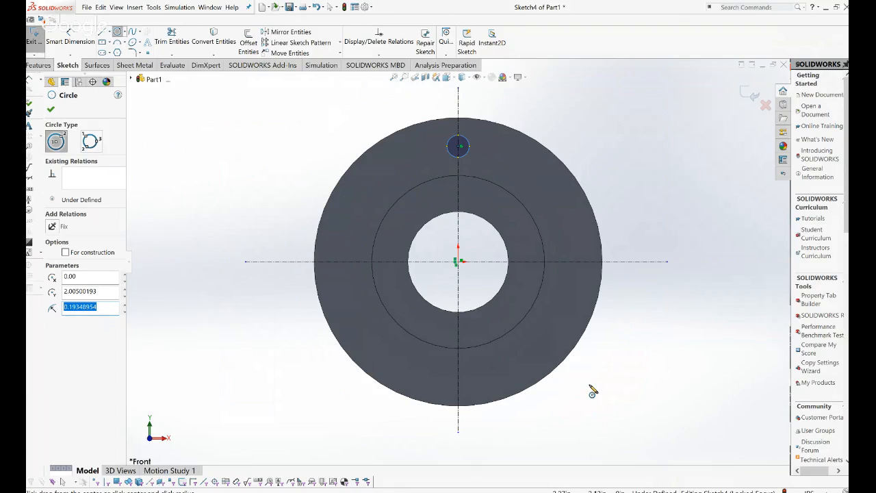
{"action": "key", "text": "Escape"}
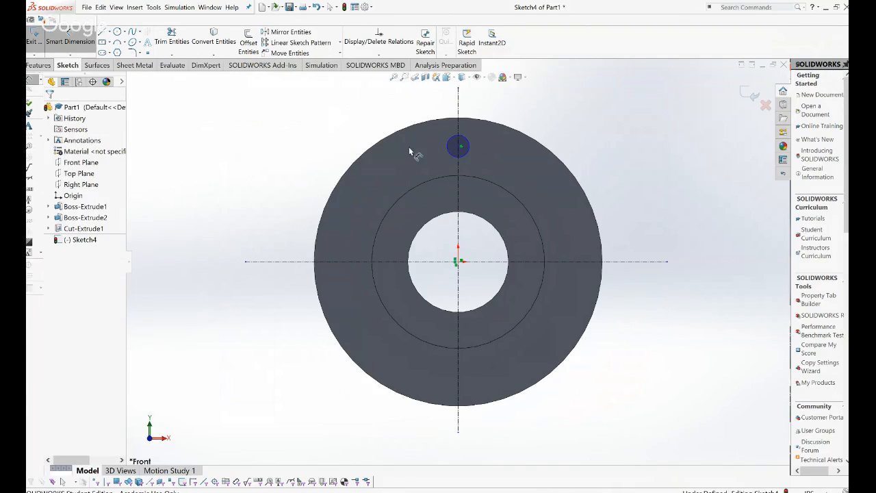
Dimension the circle to Ø0.38 and 2.00 above the horizontal centerline.
{"action": "left_click", "coordinate": [447, 149]}
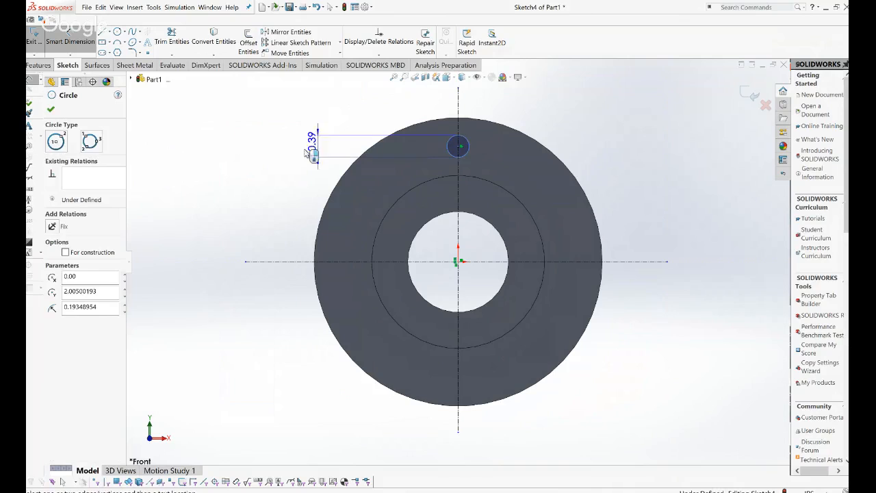
{"action": "left_click", "coordinate": [269, 152]}
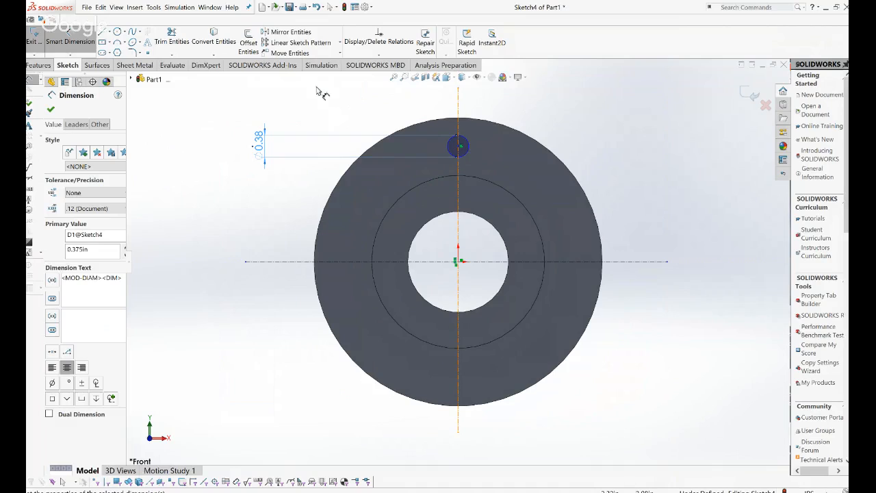
{"action": "left_click", "coordinate": [468, 149]}
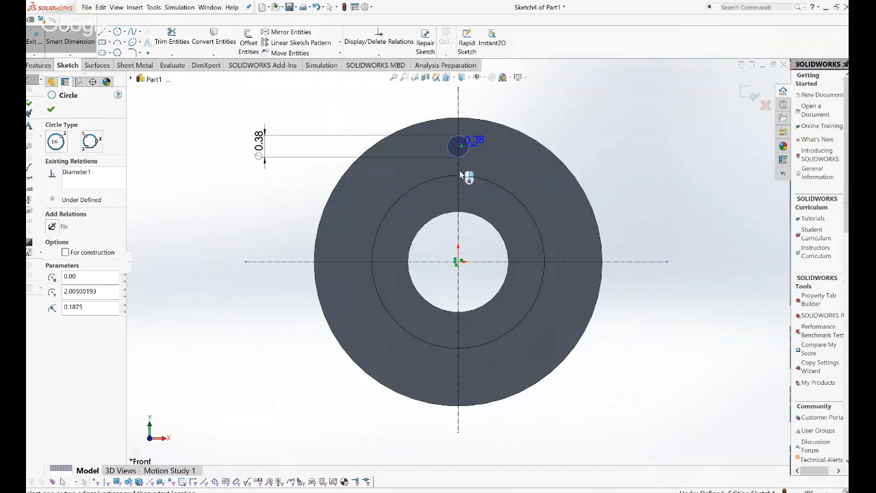
{"action": "left_click", "coordinate": [484, 261]}
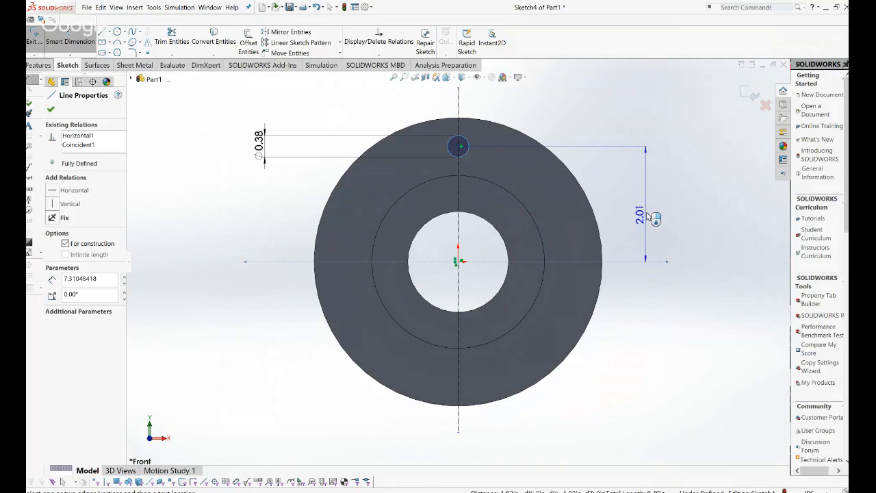
{"action": "left_click", "coordinate": [654, 208]}
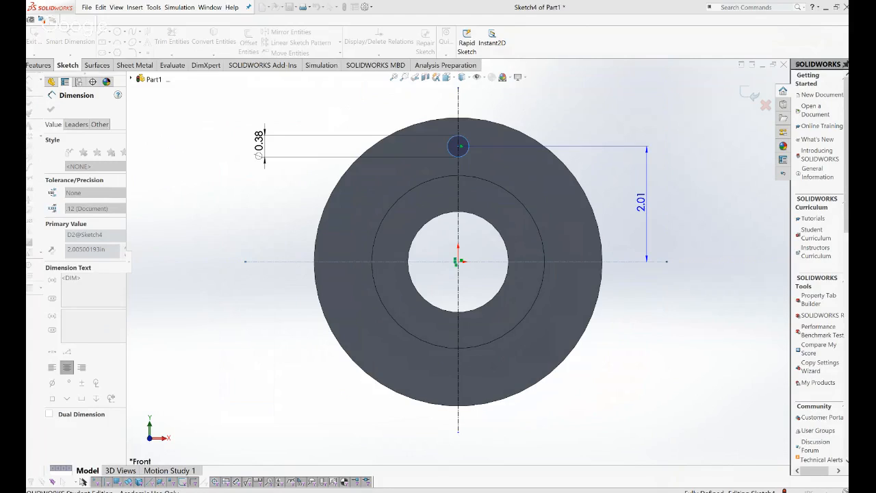
{"action": "key", "text": "Return"}
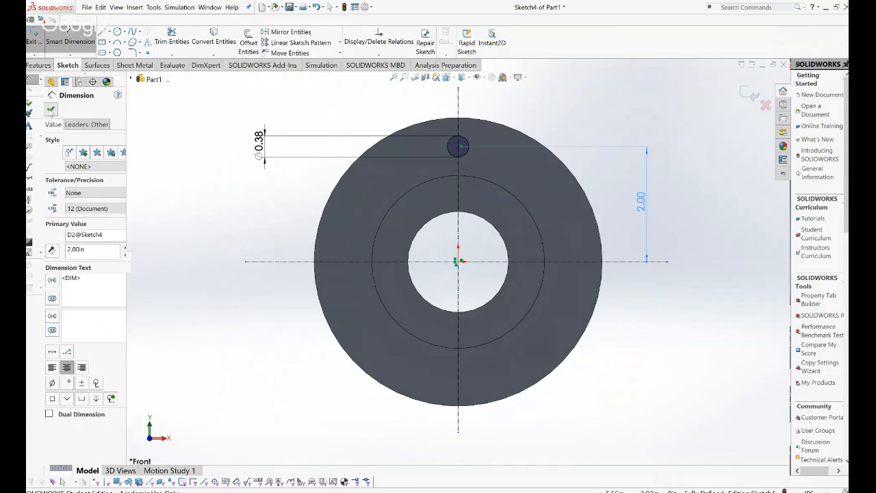
{"action": "left_click", "coordinate": [51, 110]}
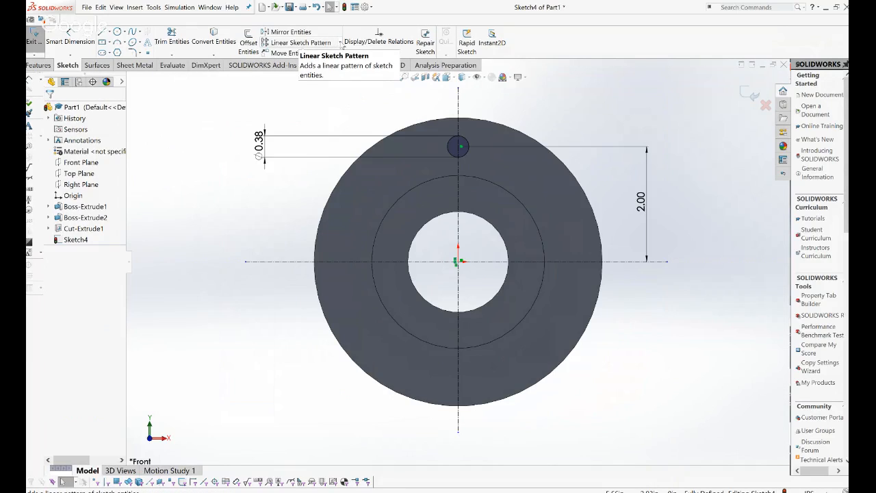
Circular-pattern the 0.38 circle into 4 equally spaced instances over 360°.
{"action": "left_click", "coordinate": [340, 42]}
{"action": "left_click", "coordinate": [331, 65]}
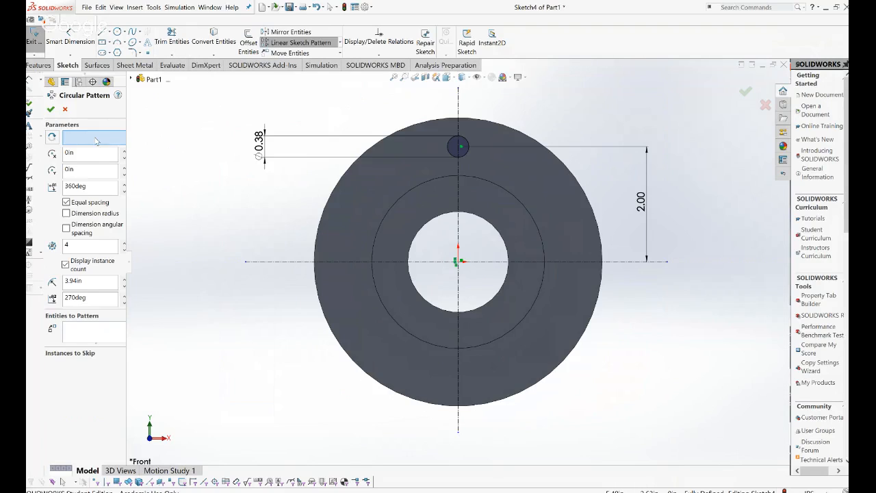
{"action": "left_click", "coordinate": [468, 154]}
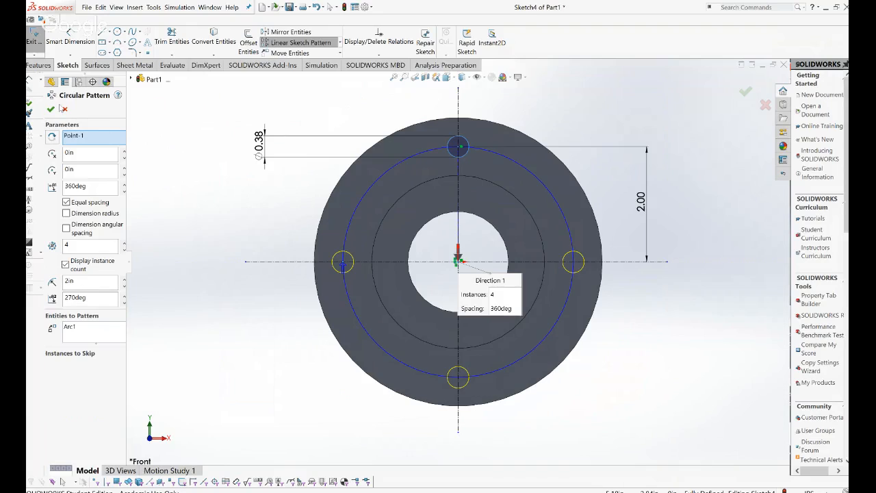
{"action": "left_click", "coordinate": [51, 109]}
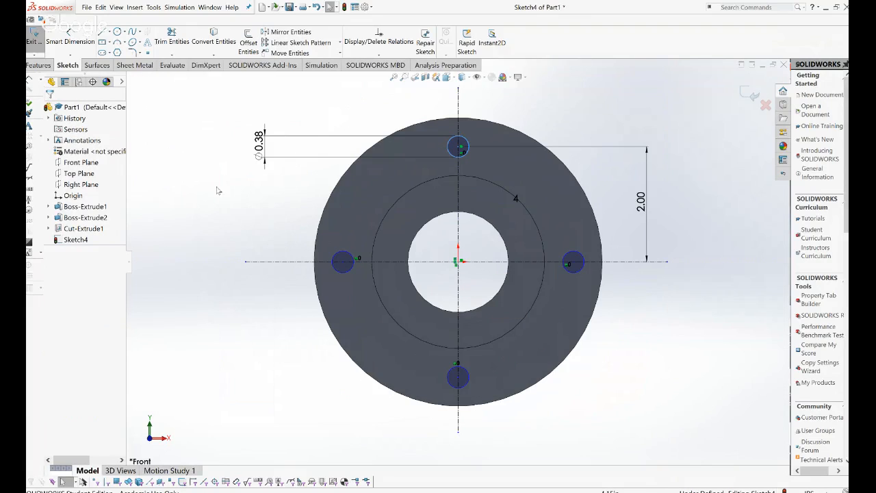
{"action": "left_click", "coordinate": [47, 66]}
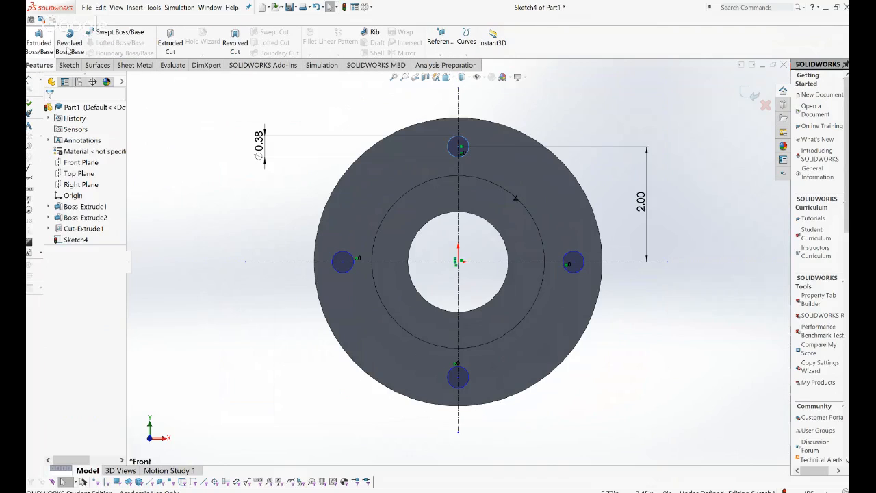
Extrude-cut the four bolt-hole circles Through All as Cut-Extrude2.
{"action": "left_click", "coordinate": [165, 50]}
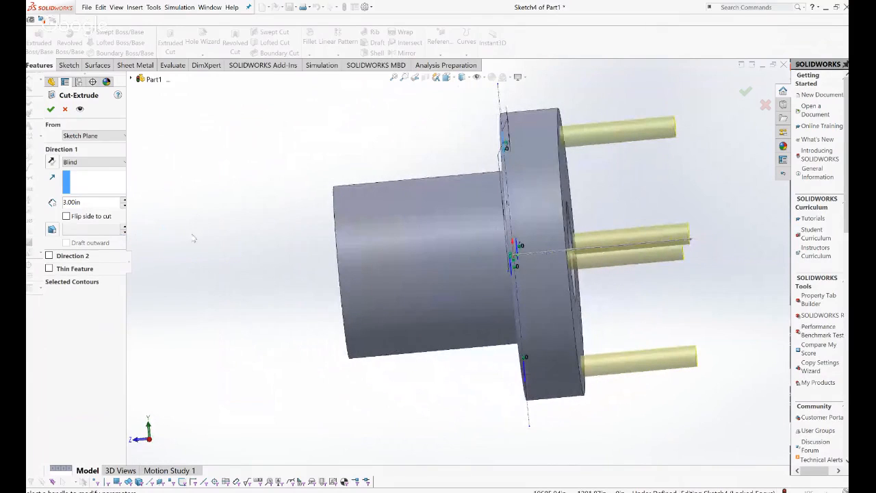
{"action": "left_click", "coordinate": [113, 163]}
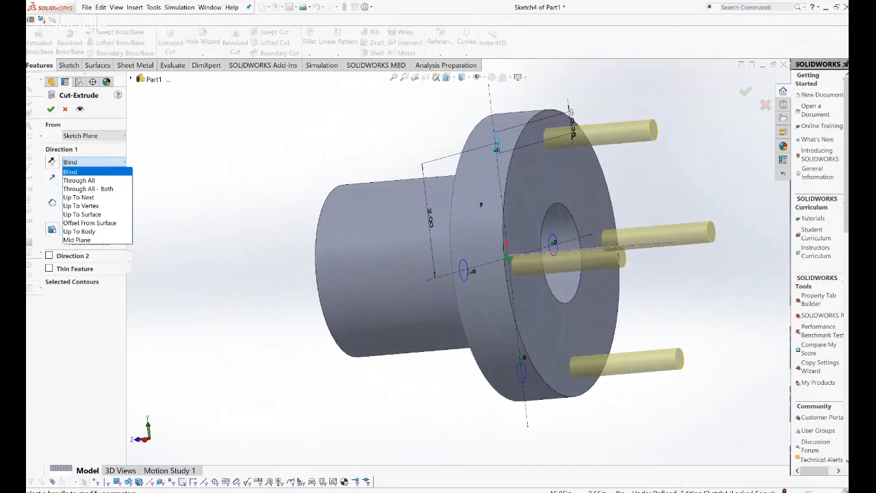
{"action": "left_click", "coordinate": [79, 180]}
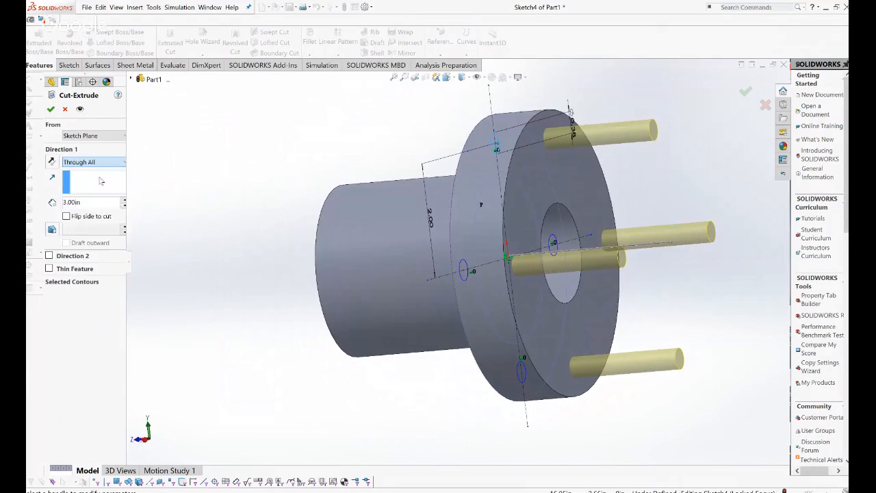
{"action": "left_click", "coordinate": [50, 109]}
{"action": "middle_click_drag", "start_coordinate": [548, 226], "coordinate": [399, 224]}
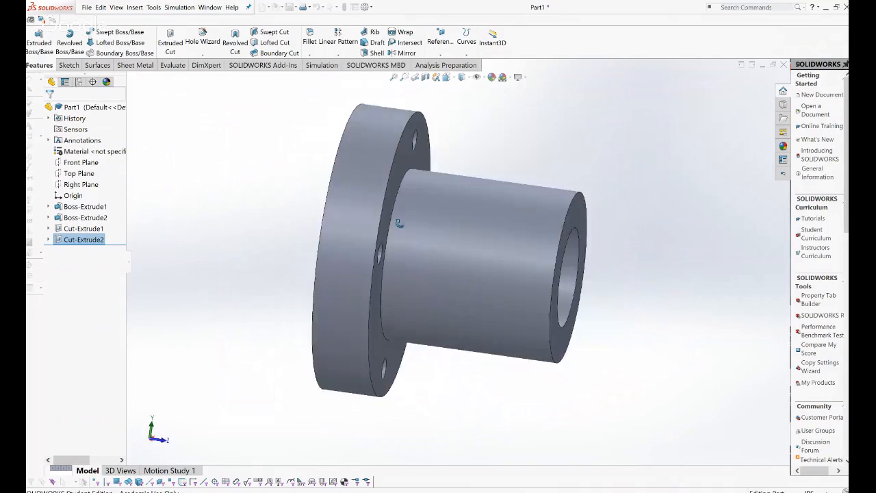
{"action": "key", "text": "ctrl+1"}
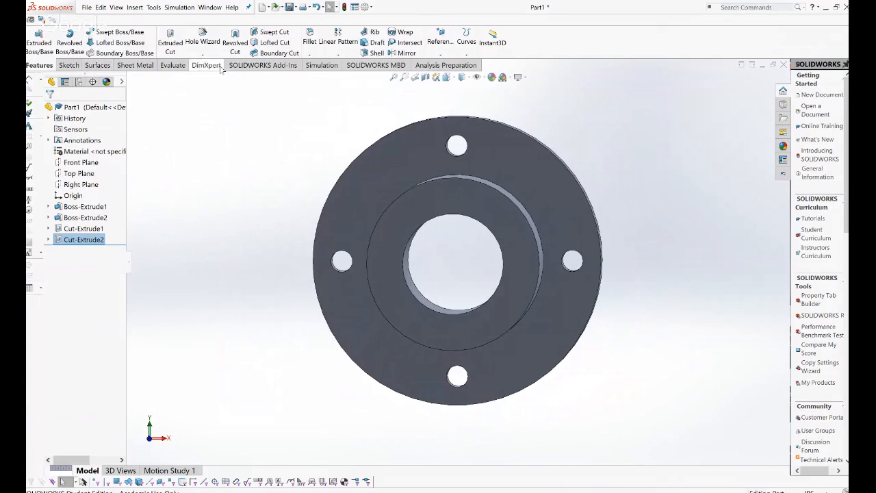
Fillet the outer flange edge, two hub edges and the bore edge at 0.20 in.
{"action": "left_click", "coordinate": [306, 44]}
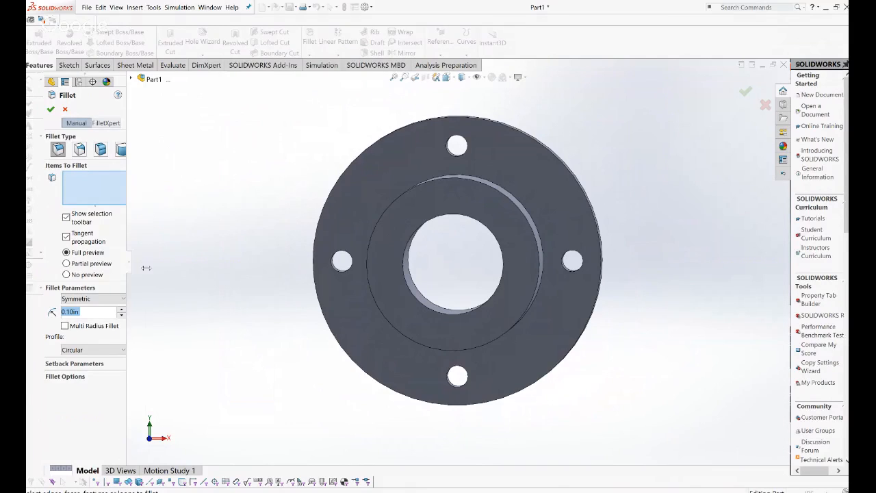
{"action": "left_click_drag", "start_coordinate": [129, 273], "coordinate": [148, 272]}
{"action": "middle_click_drag", "start_coordinate": [252, 252], "coordinate": [252, 254]}
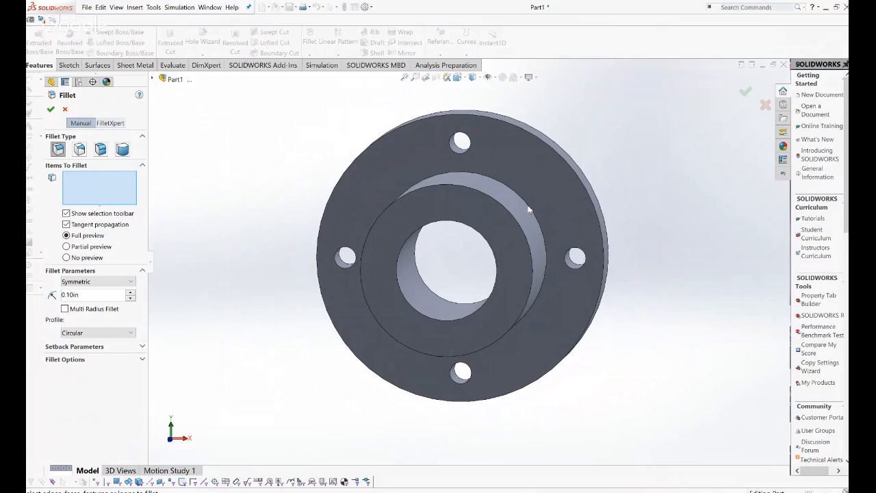
{"action": "left_click", "coordinate": [550, 146]}
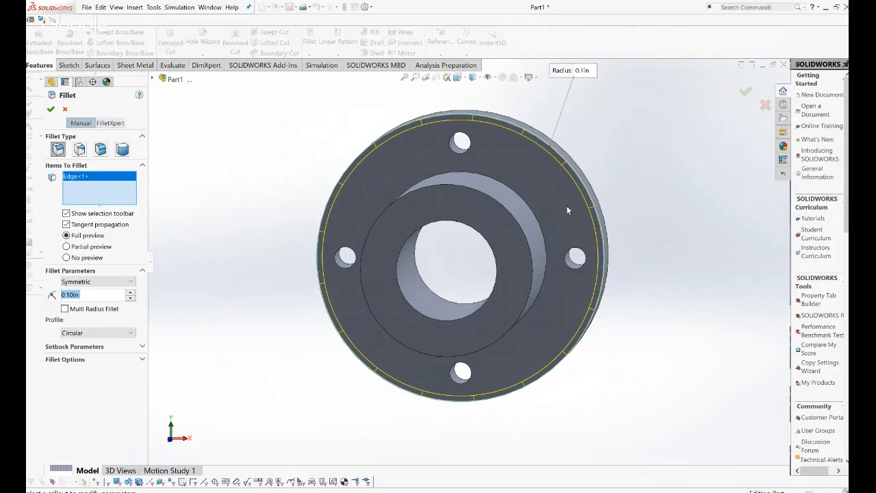
{"action": "left_click", "coordinate": [533, 217]}
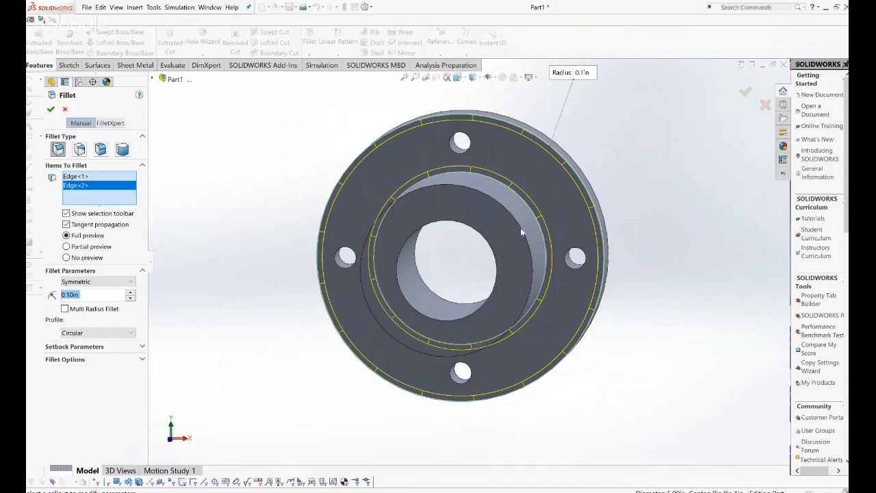
{"action": "left_click", "coordinate": [520, 226]}
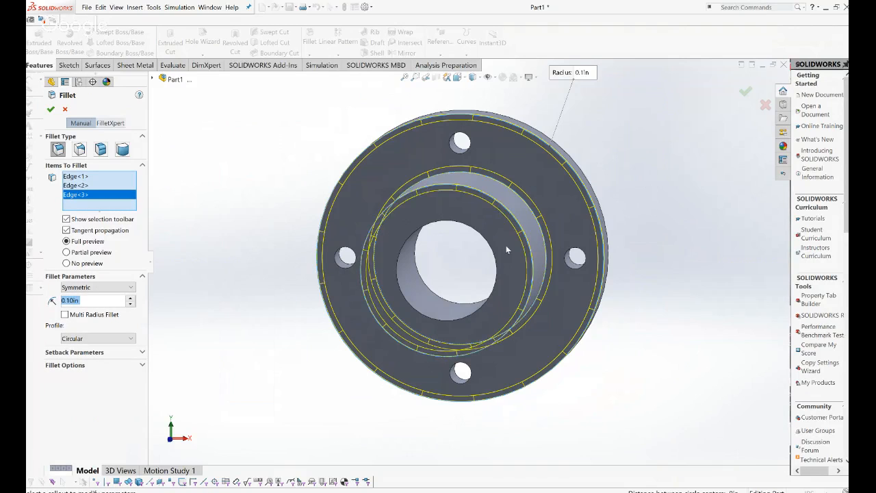
{"action": "left_click", "coordinate": [495, 258]}
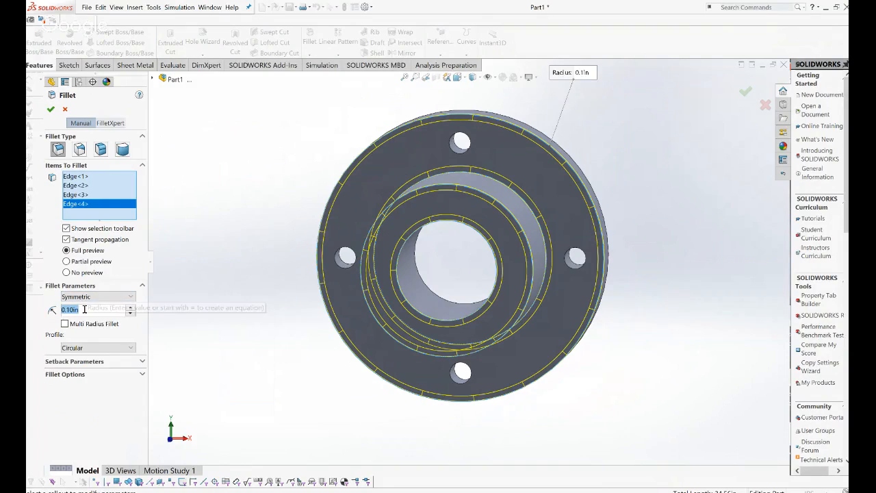
{"action": "type", "text": "0.2"}
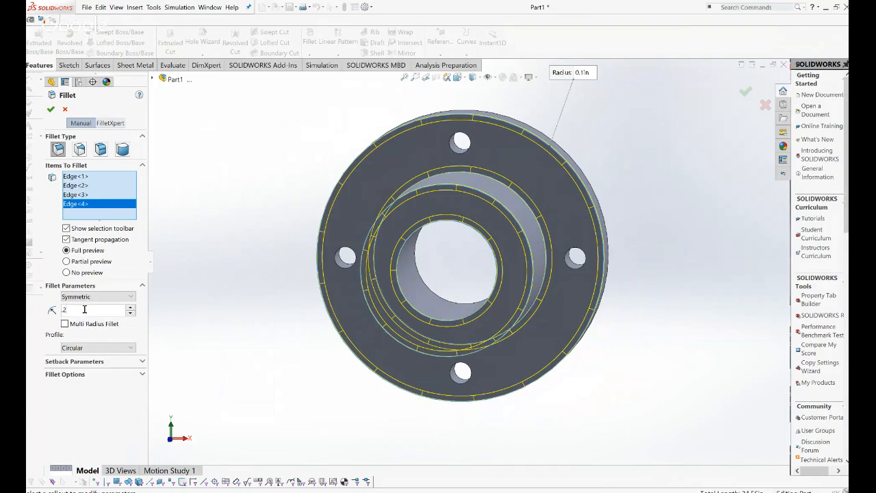
{"action": "key", "text": "Return"}
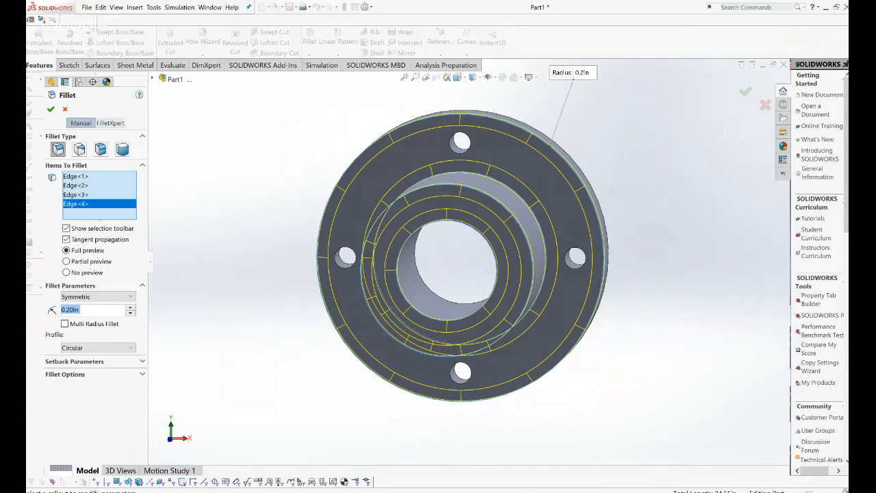
{"action": "left_click", "coordinate": [50, 108]}
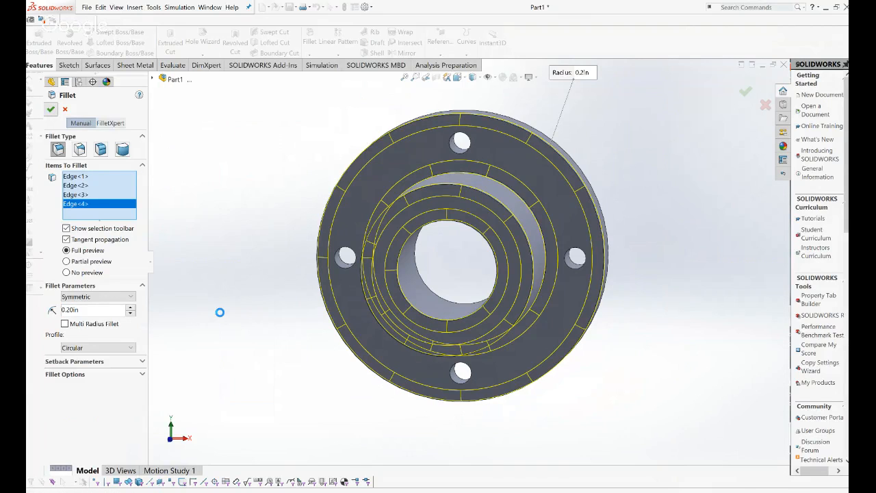
Orbit the filleted flange to inspect the hub and bore from oblique and underside angles.
{"action": "middle_click_drag", "start_coordinate": [220, 332], "coordinate": [204, 288]}
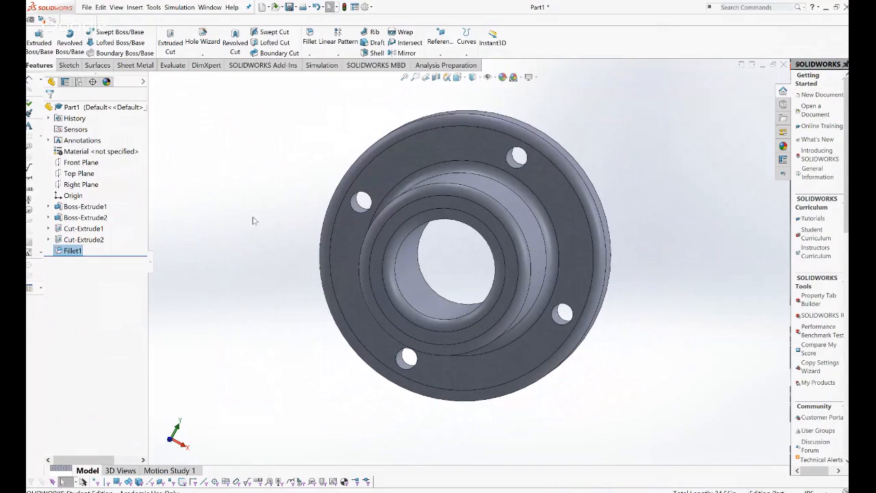
{"action": "mouse_move", "coordinate": [253, 219]}
{"action": "middle_mouse_down"}
{"action": "mouse_move", "coordinate": [251, 230]}
{"action": "mouse_move", "coordinate": [254, 207]}
{"action": "mouse_move", "coordinate": [248, 226]}
{"action": "middle_mouse_up"}
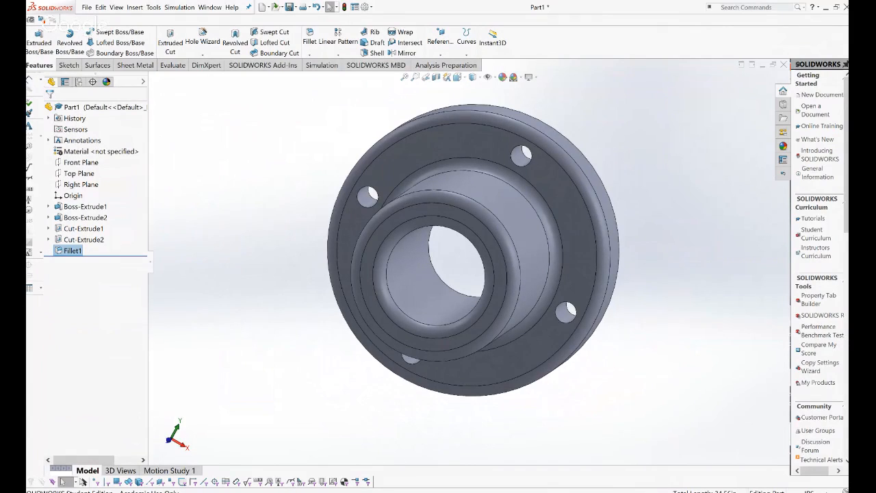
{"action": "middle_click_drag", "start_coordinate": [452, 267], "coordinate": [471, 254]}
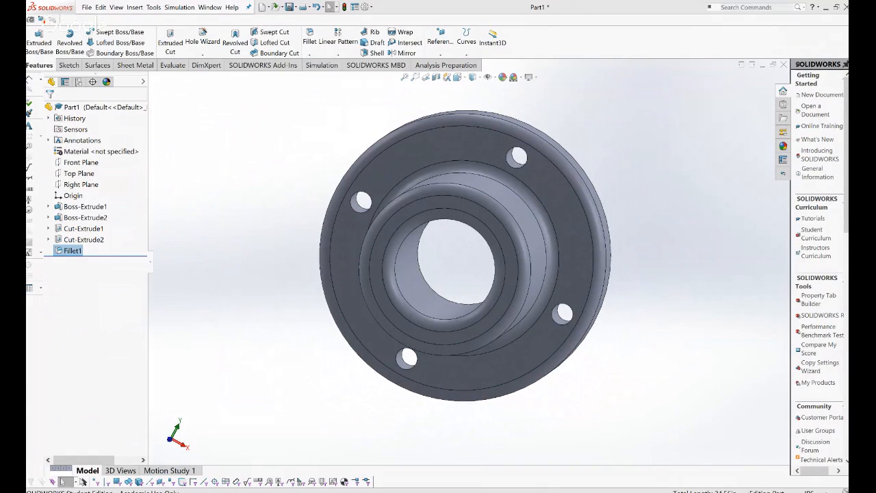